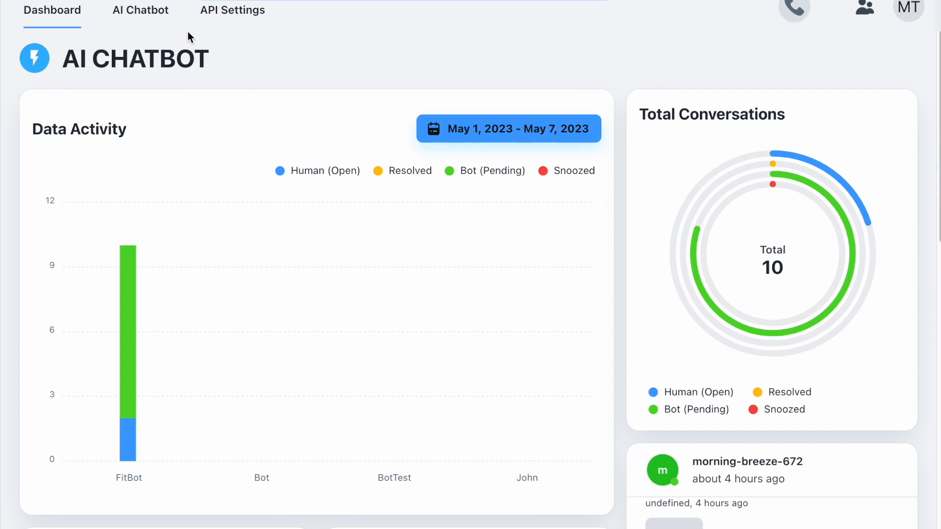
- Create a new AI chatbot and set its company name (chat widget title) to "Company Name"
click(155, 14)
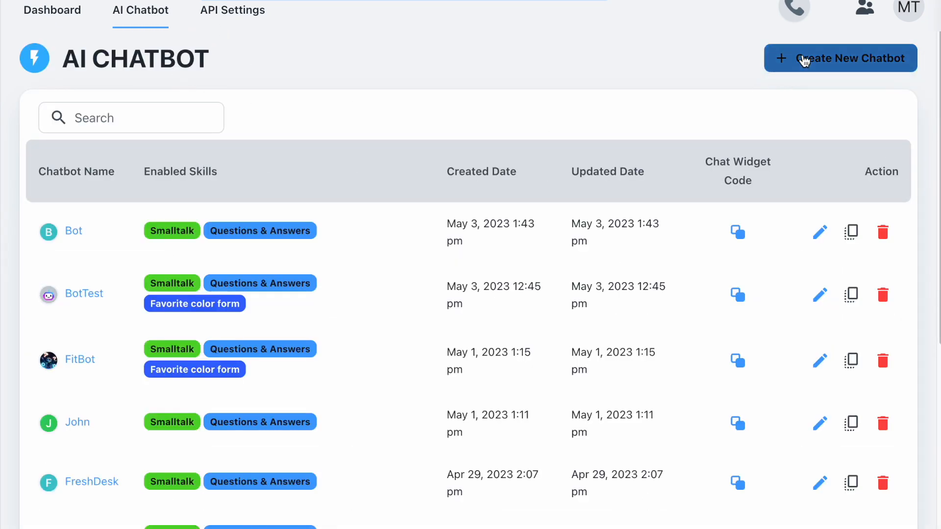
click(784, 57)
click(368, 196)
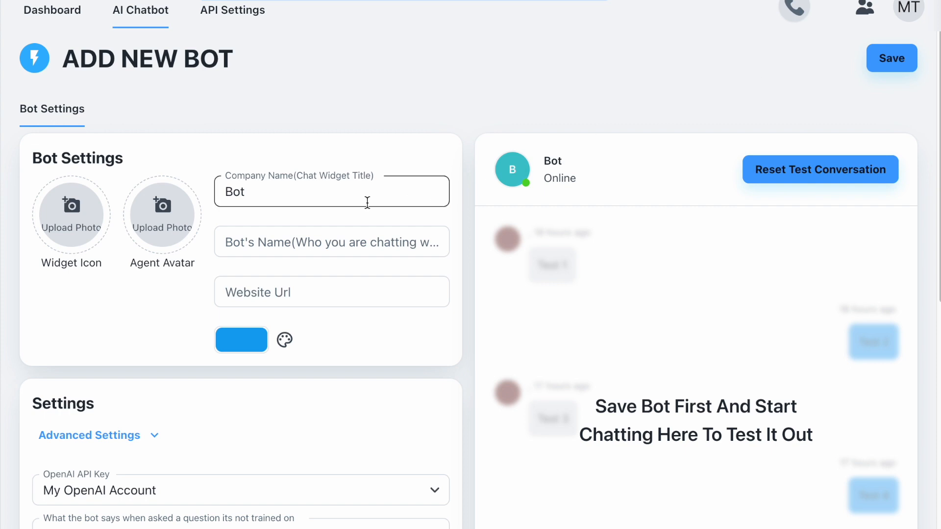
double_click(227, 191)
text(Compa)
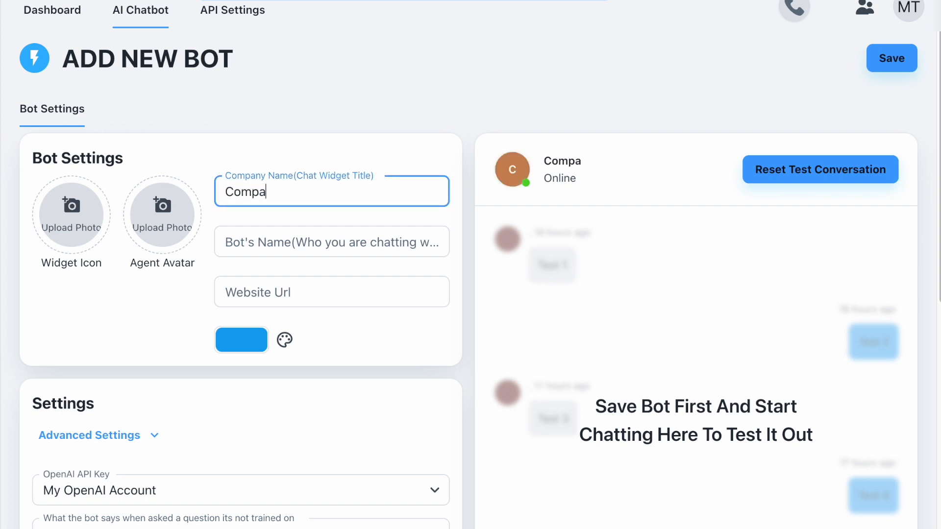
text(ny Name)
key(Tab)
text(Joe)
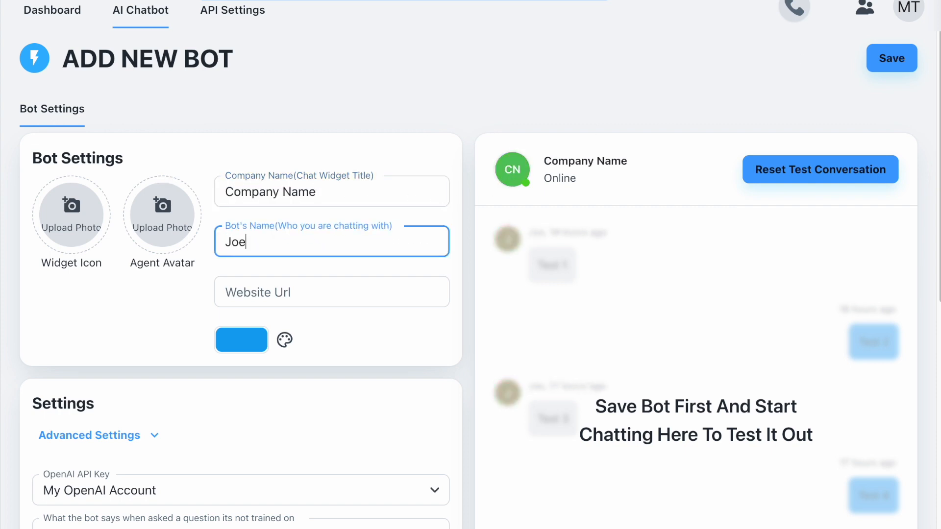
key(Tab)
text(https://www.redxfit.com)
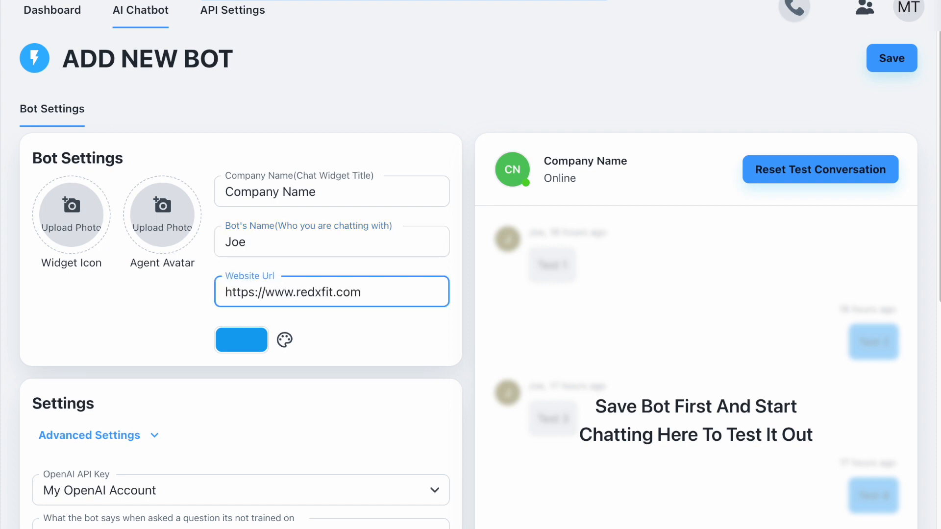
- Start adding a new OpenAI API key for the chatbot and open the OpenAI page that lists the account's keys
scroll(240, 230, down, 1)
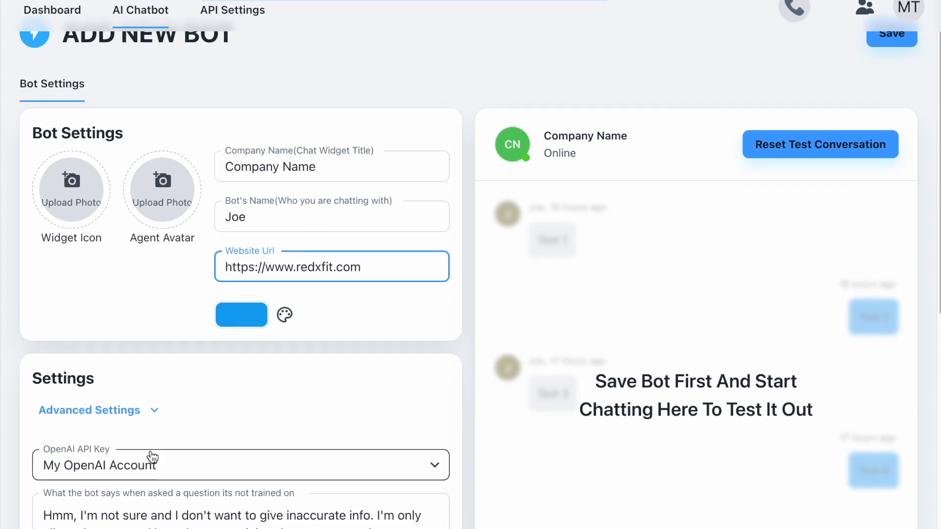
click(152, 455)
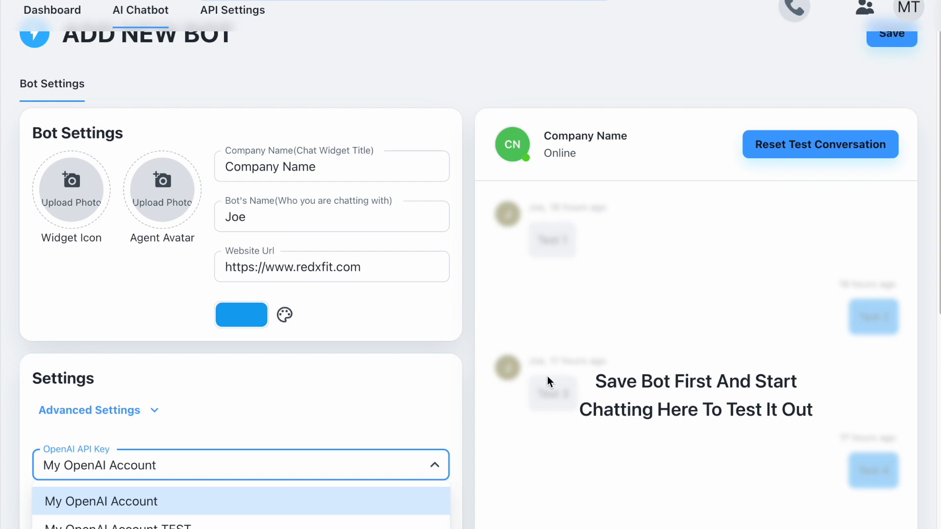
click(437, 393)
scroll(433, 393, down, 4)
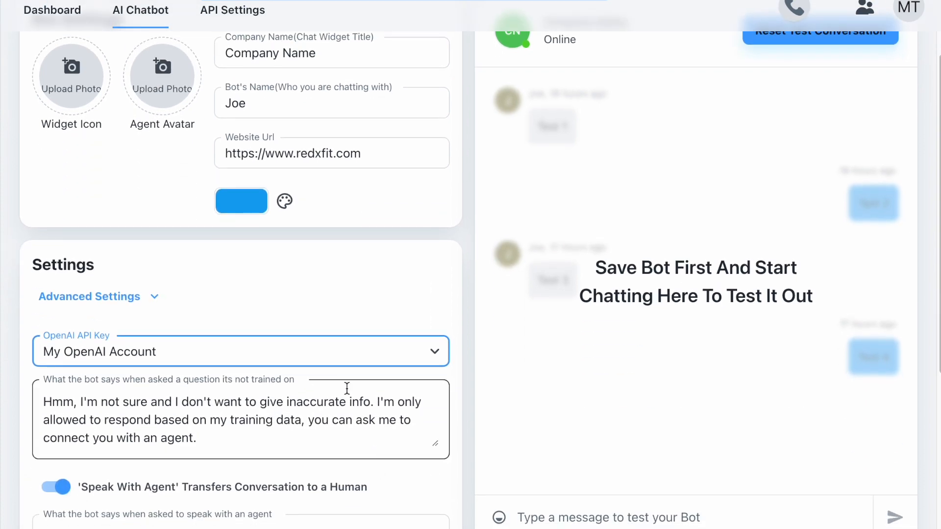
click(354, 352)
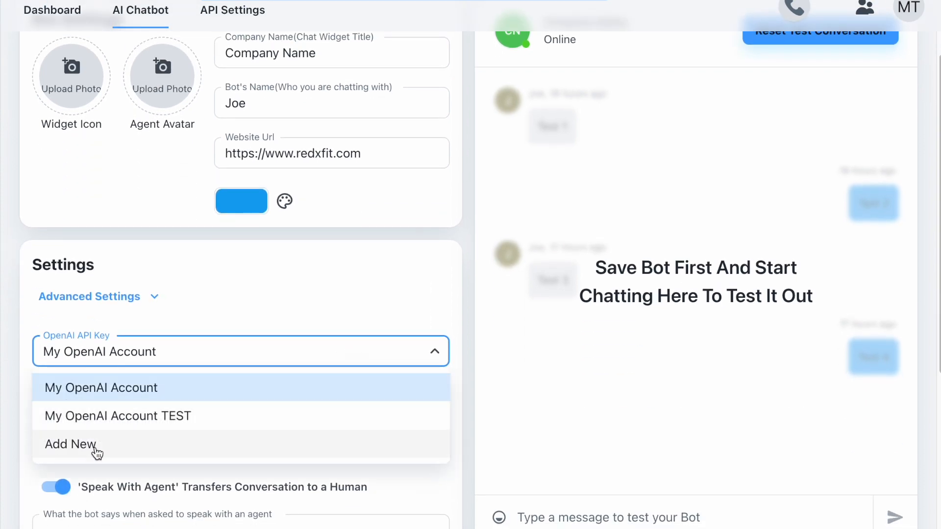
click(96, 448)
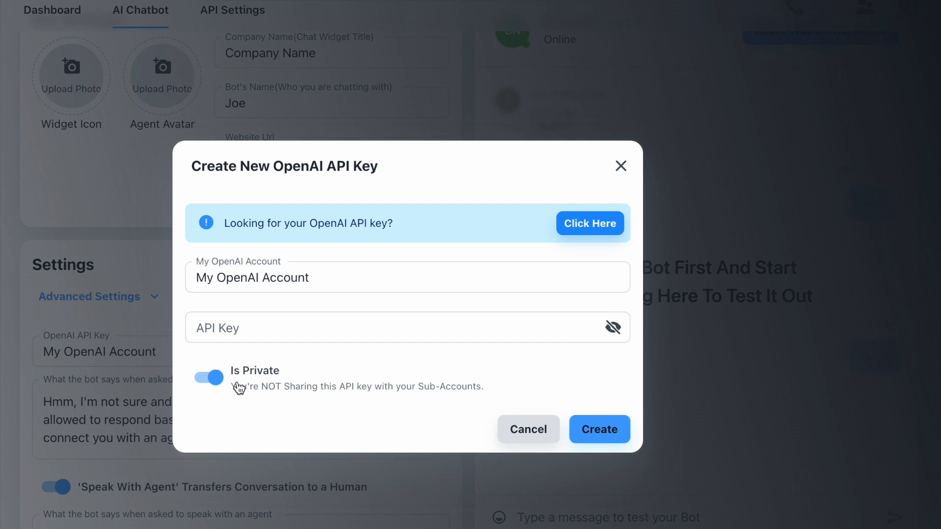
click(269, 328)
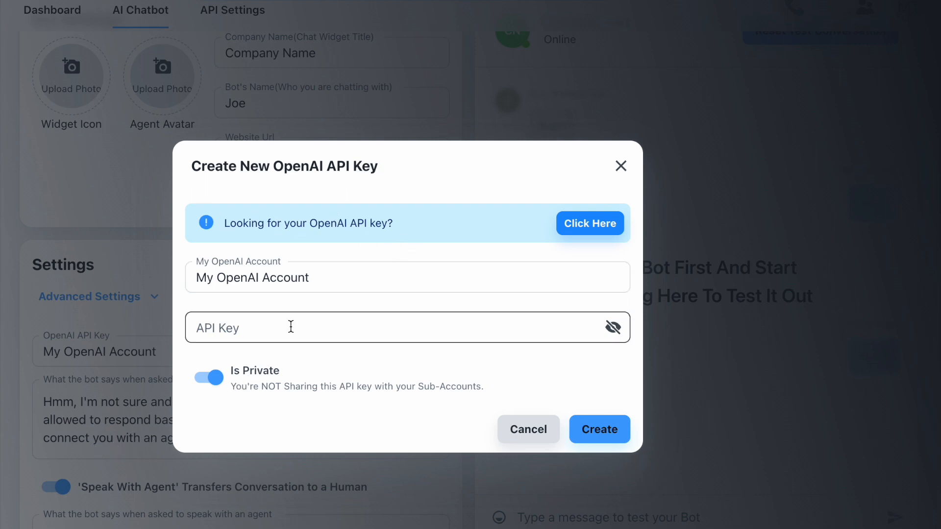
click(568, 225)
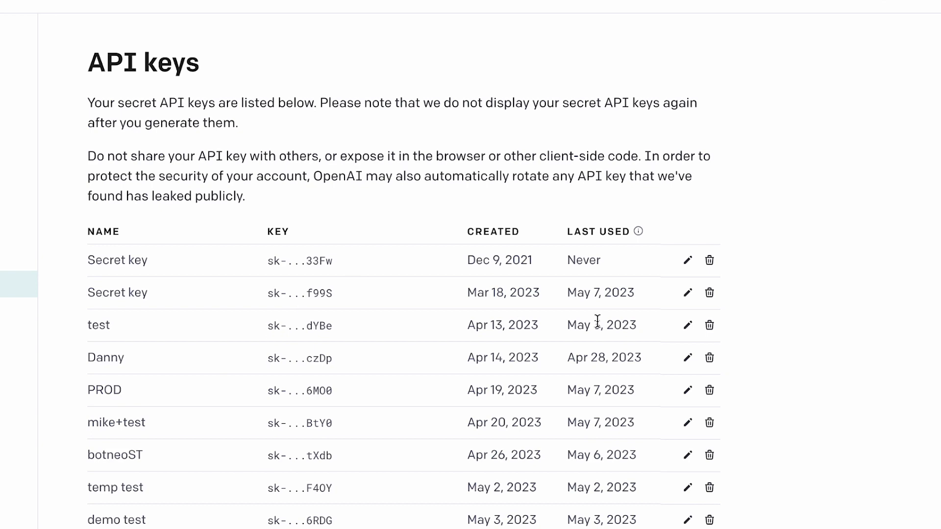
- Create a new OpenAI secret key named "Test Demo" and copy the generated key
scroll(426, 357, down, 4)
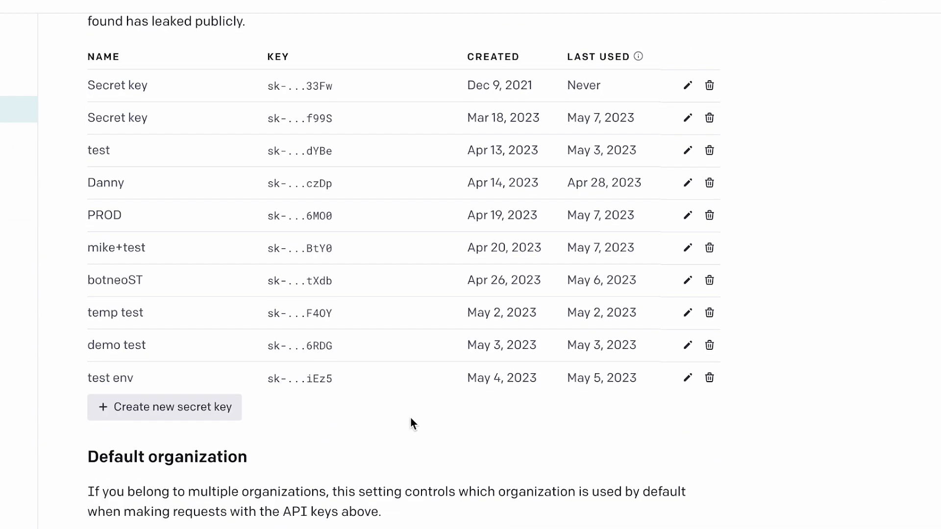
click(152, 417)
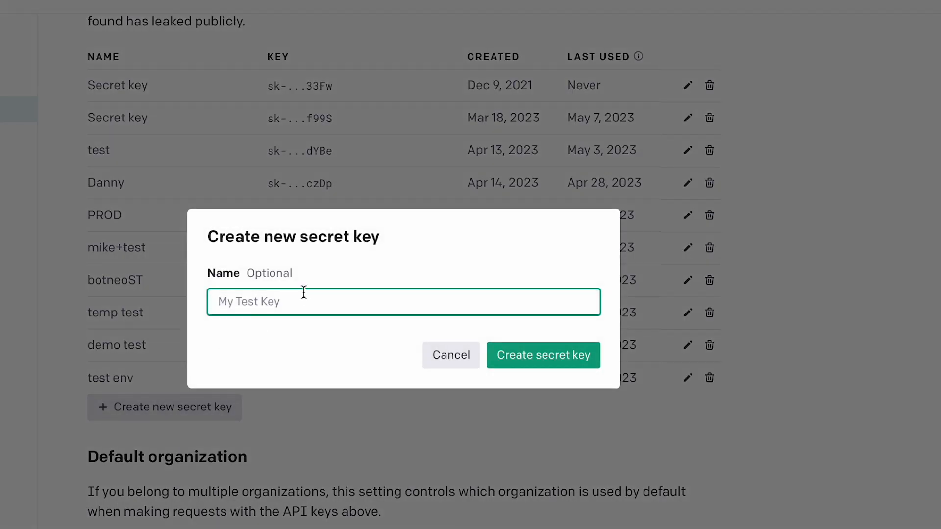
text(Test Demo)
key(Return)
click(585, 327)
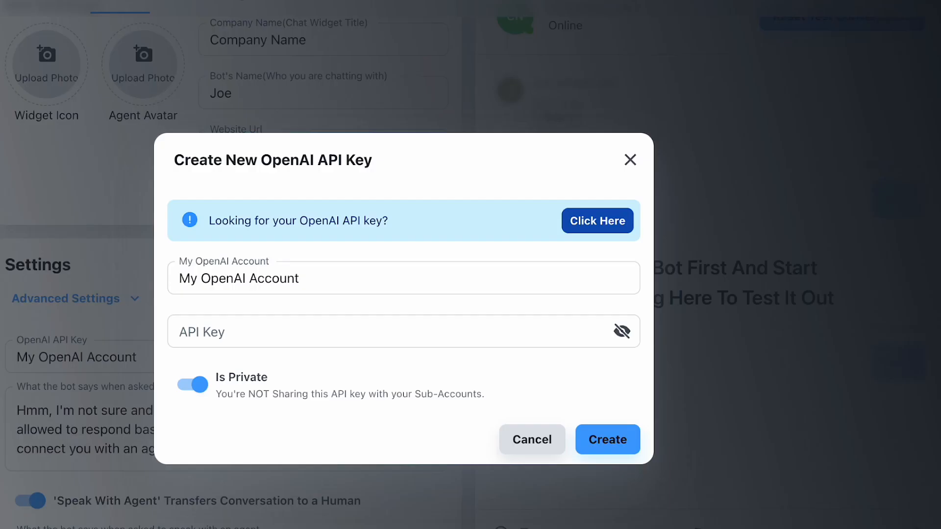
- Back in the chatbot app, paste the API key, name the entry "My OpenAI Account Test" and create it
click(262, 329)
key(ctrl+v)
click(320, 280)
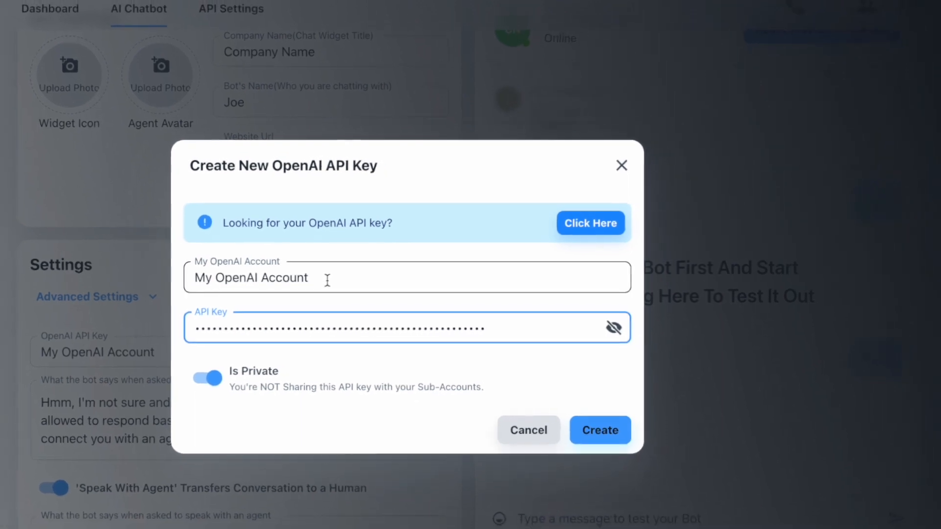
text(Test)
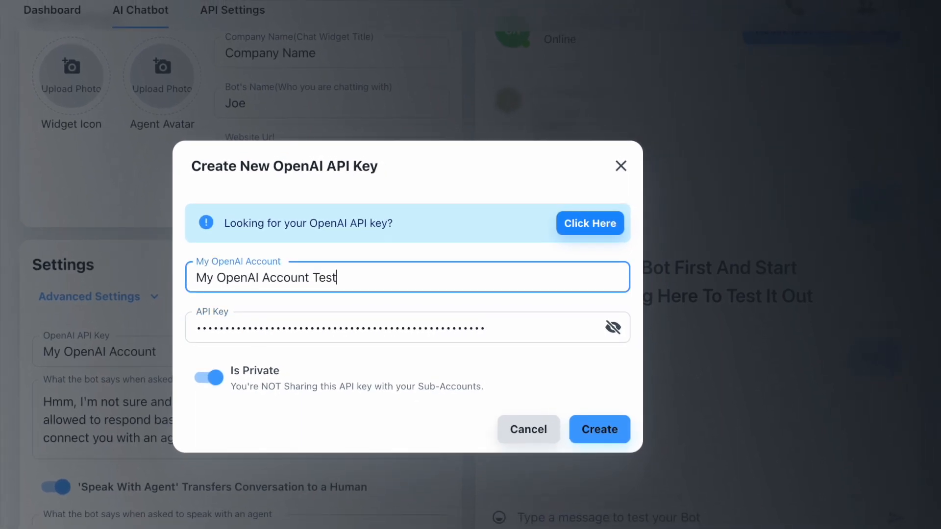
click(613, 431)
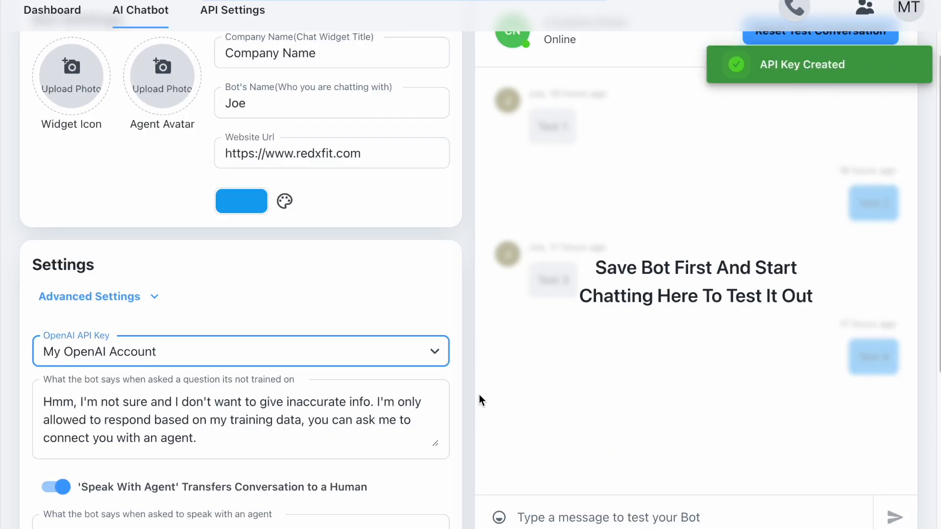
- Choose "My OpenAI Account TEST" as the bot's OpenAI API key and save the new bot
click(400, 352)
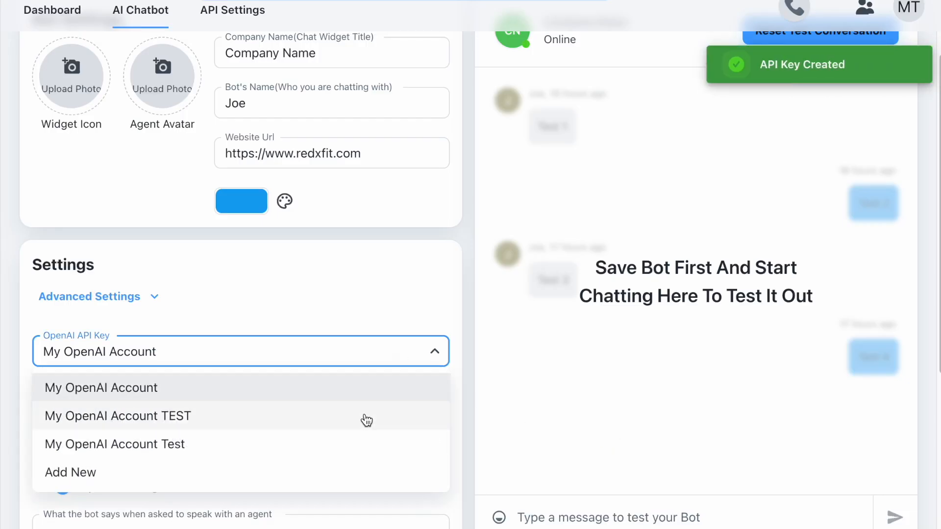
click(363, 417)
scroll(220, 368, up, 3)
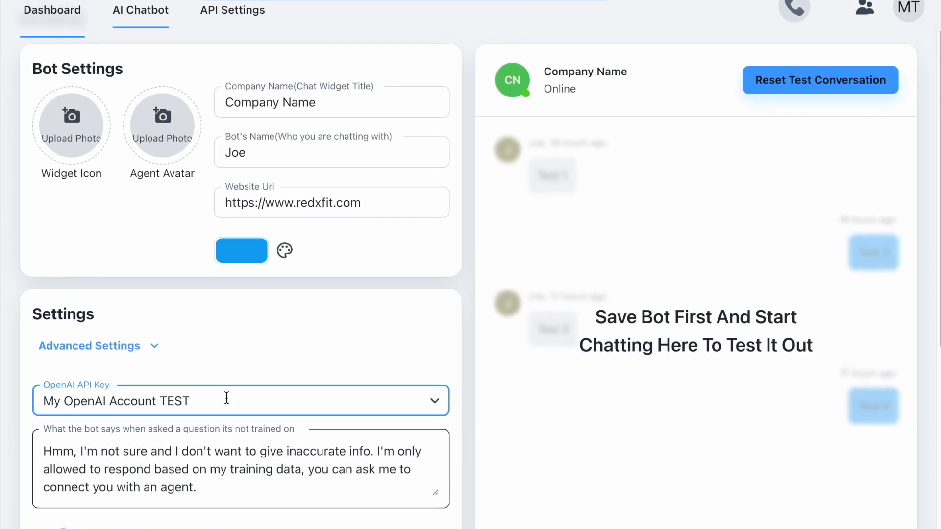
click(881, 52)
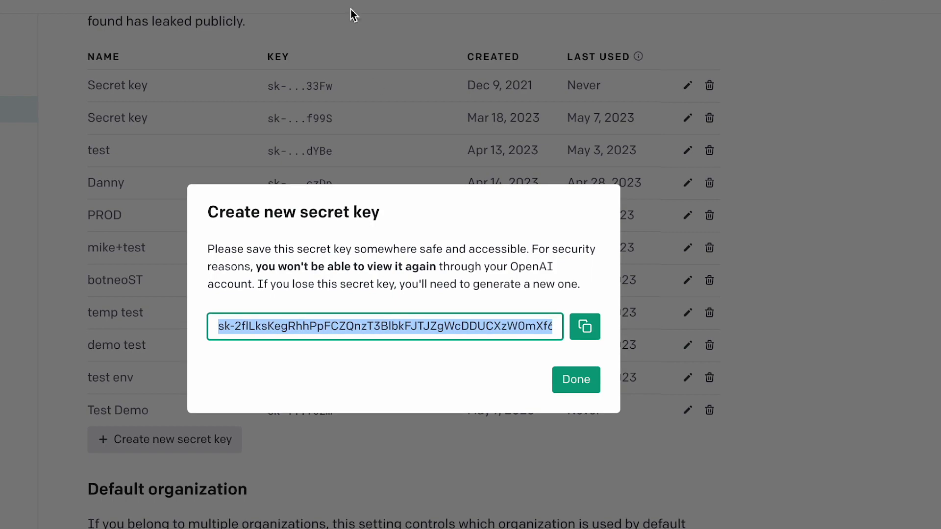
- On the OpenAI API keys page, dismiss the dialog that shows the newly created secret key
click(583, 383)
scroll(514, 356, up, 4)
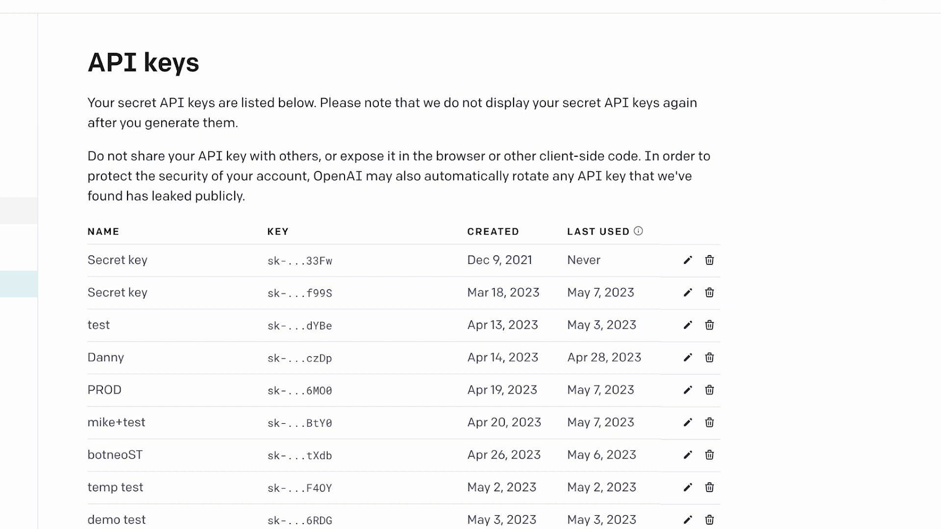
click(49, 211)
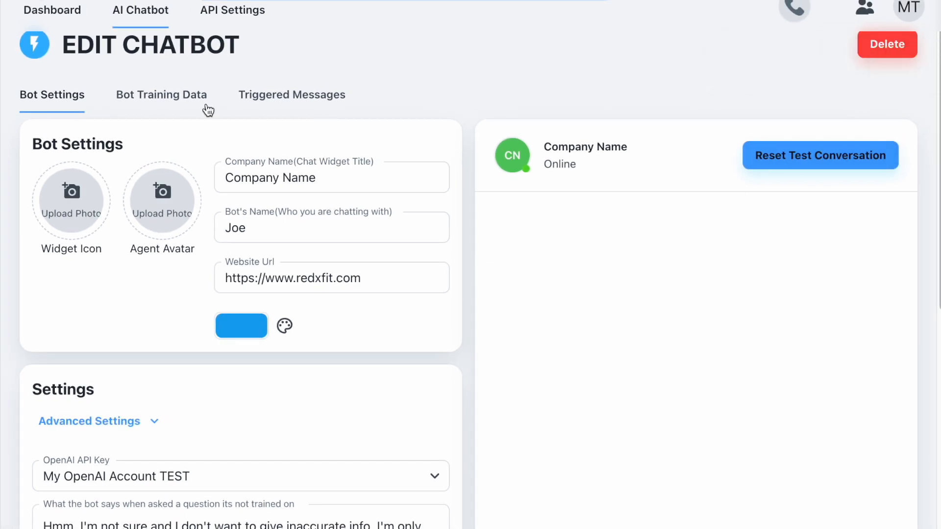
- Open the chatbot's training data and check its training status and last training date
click(181, 107)
scroll(182, 106, down, 1)
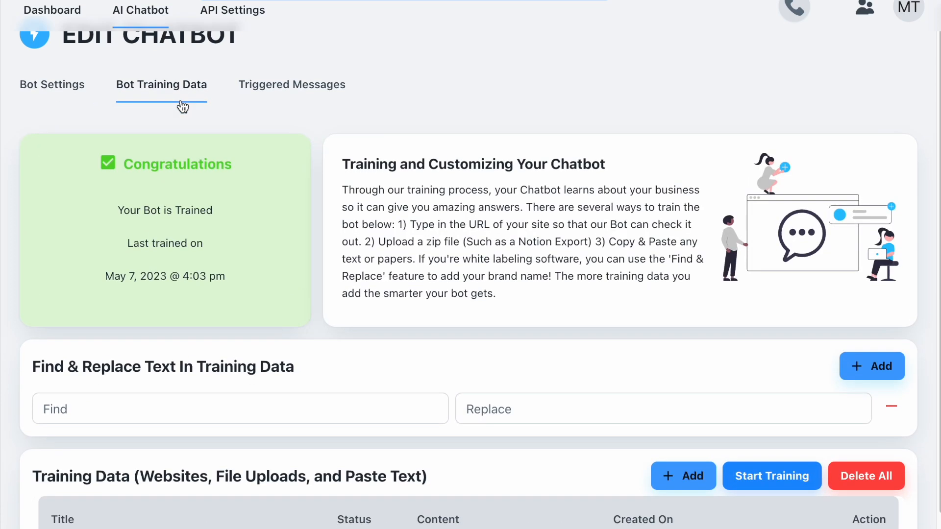
drag(125, 158, 240, 160)
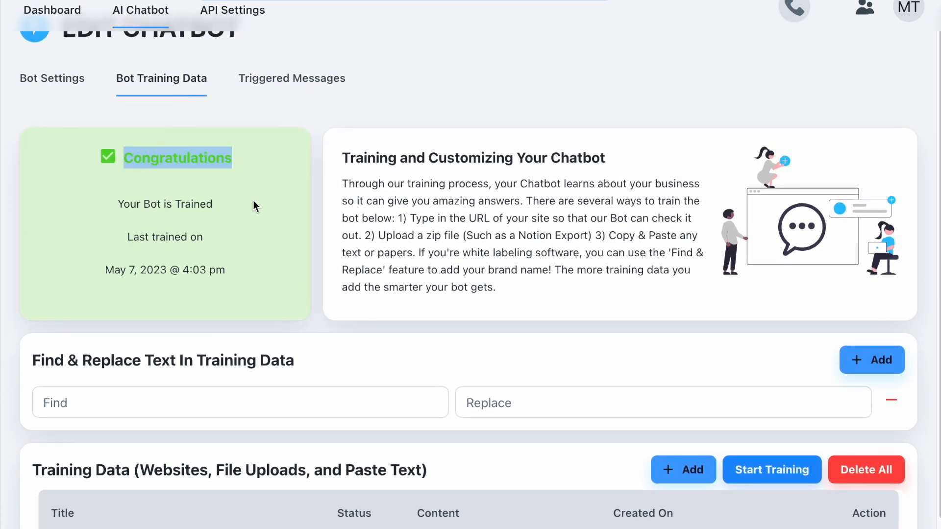
drag(254, 205, 242, 261)
click(242, 260)
scroll(222, 281, down, 3)
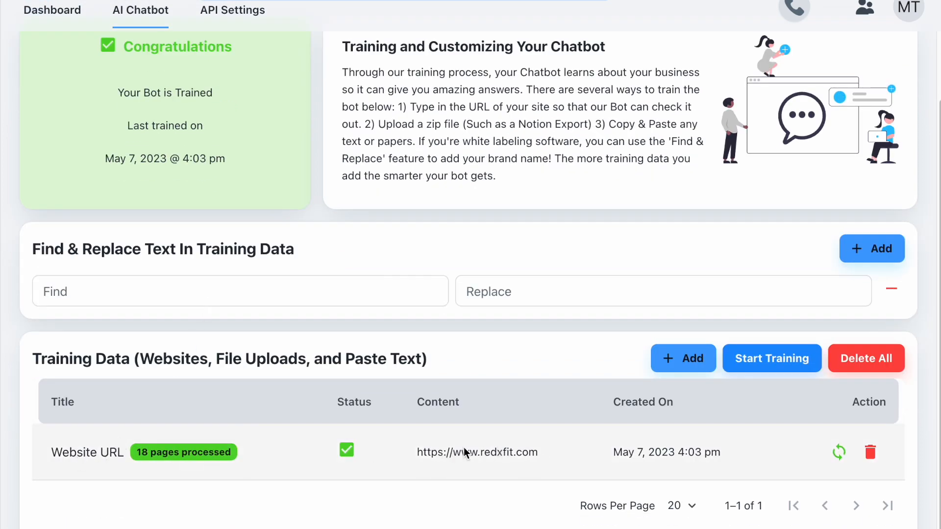
- Review the list of processed pages for the Website URL training entry and close it
click(157, 455)
scroll(340, 401, down, 2)
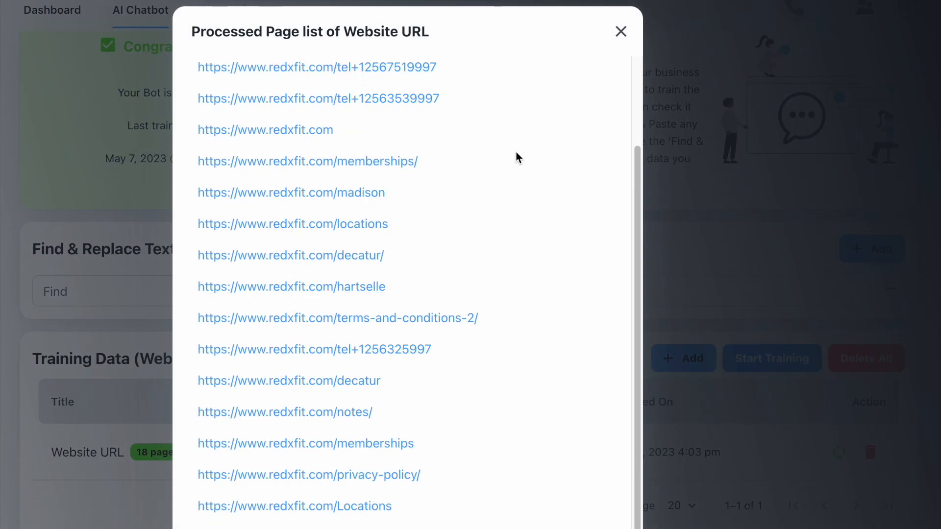
click(619, 32)
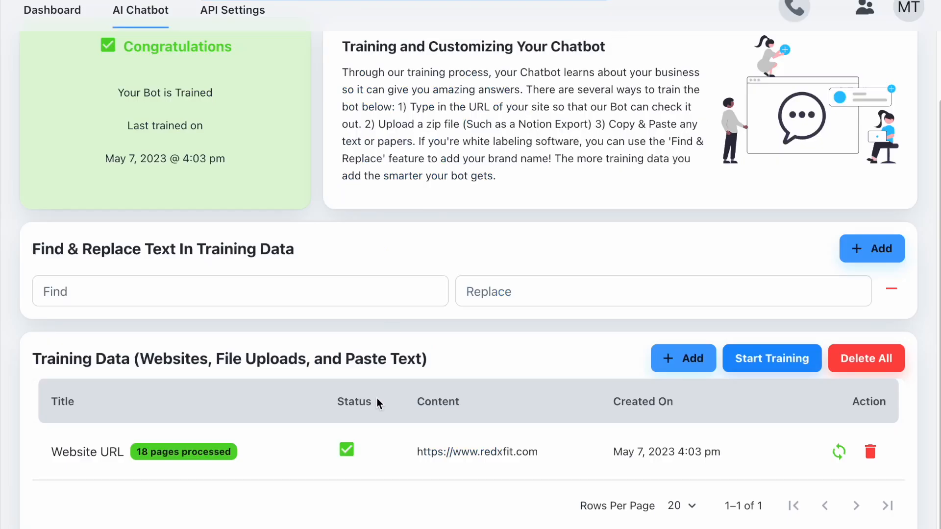
click(833, 455)
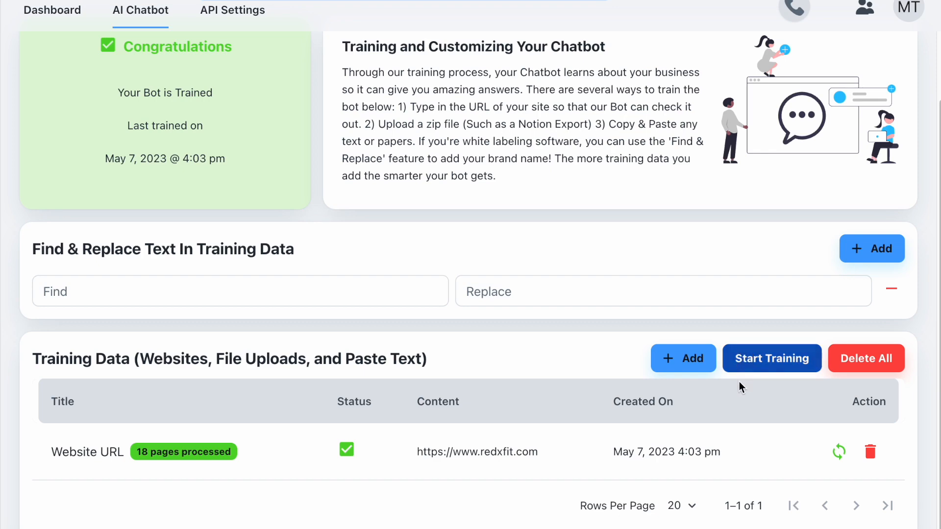
- Return to the bot settings and send the test message "hi" to the bot
scroll(637, 388, up, 3)
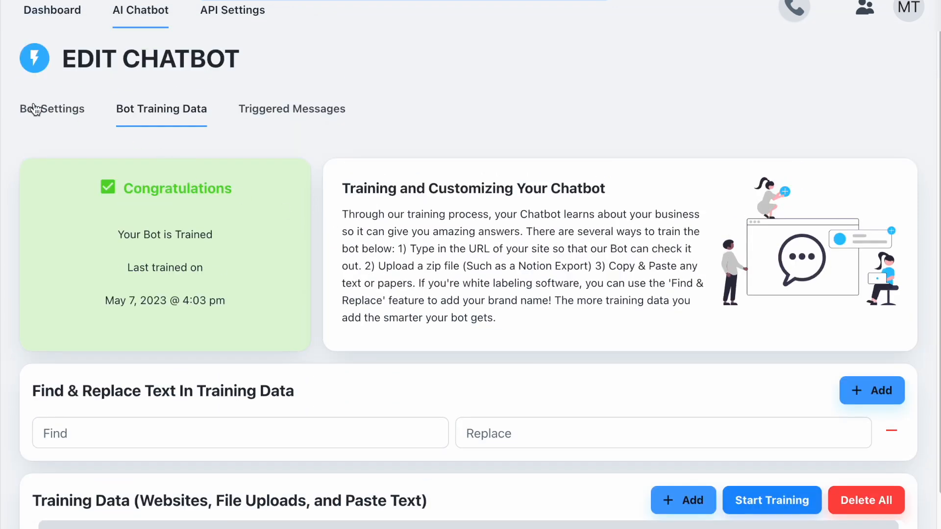
click(34, 109)
scroll(196, 225, down, 3)
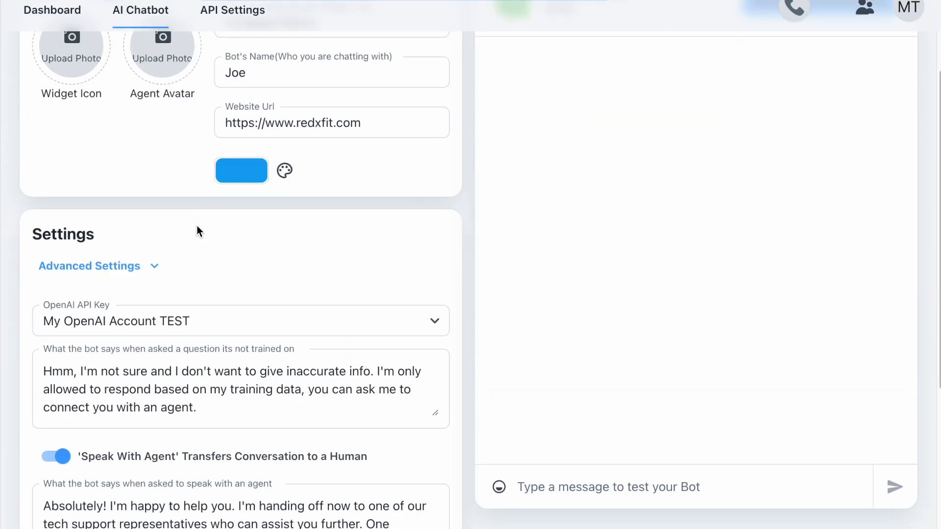
click(718, 488)
text(h)
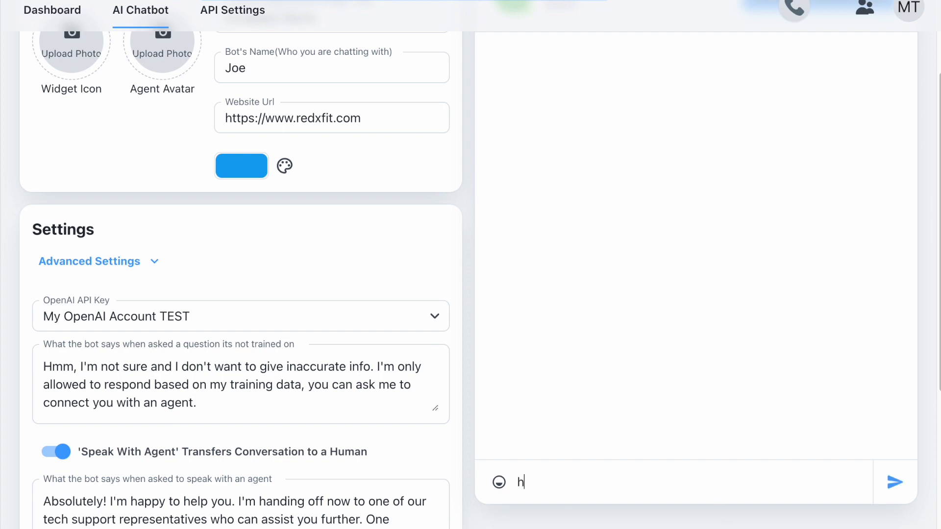
text(i)
key(Return)
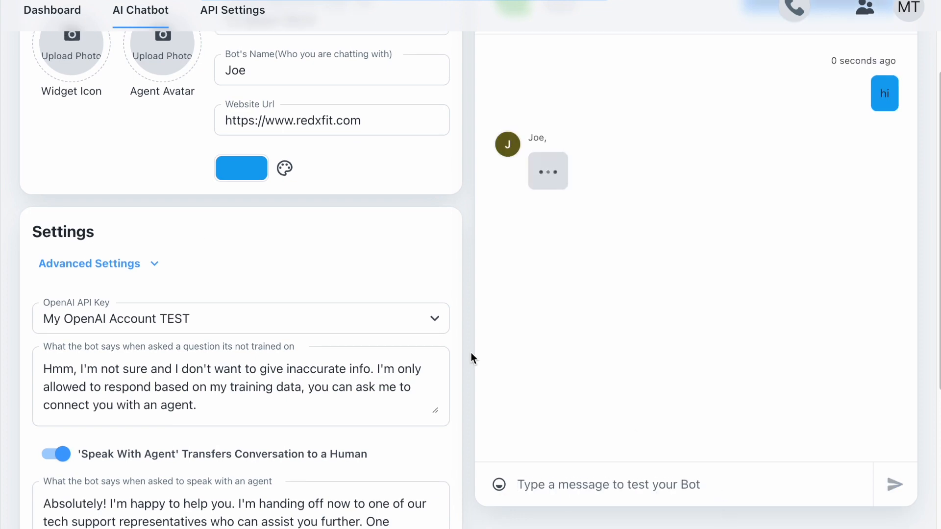
- Review the personality traits set for the Questions & Answers skill and close its settings without saving
scroll(591, 239, up, 1)
scroll(429, 355, down, 7)
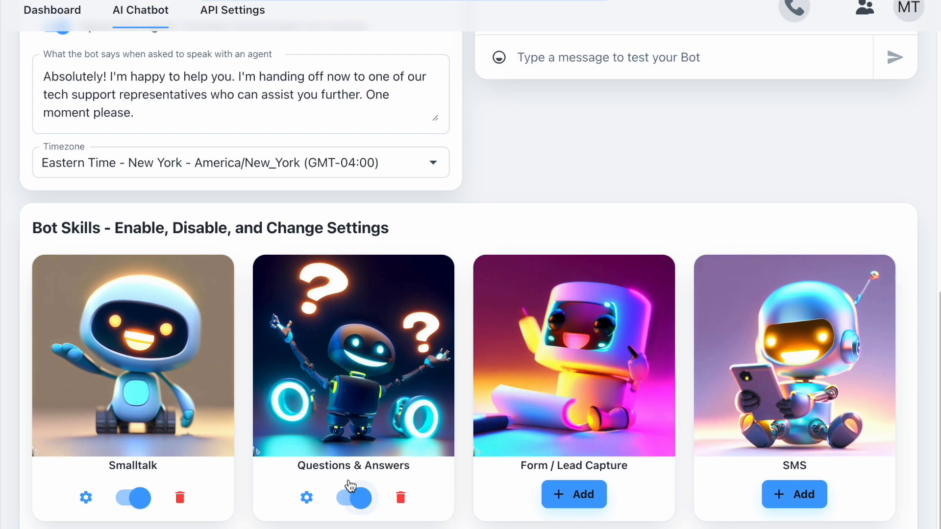
click(307, 498)
click(212, 332)
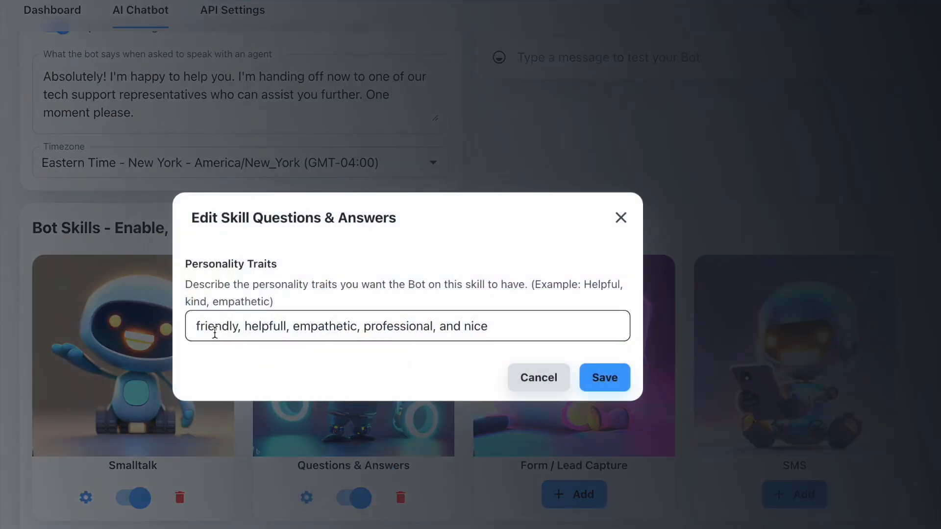
drag(206, 326, 495, 338)
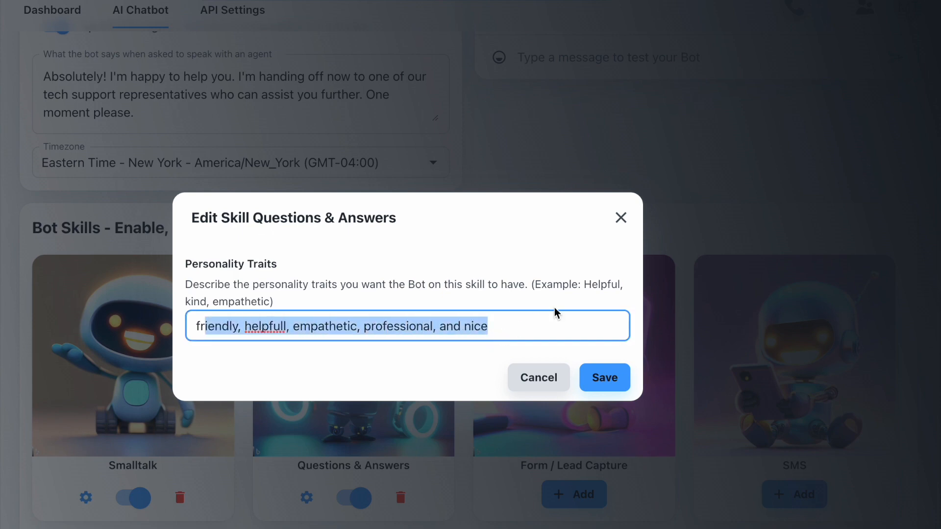
click(619, 226)
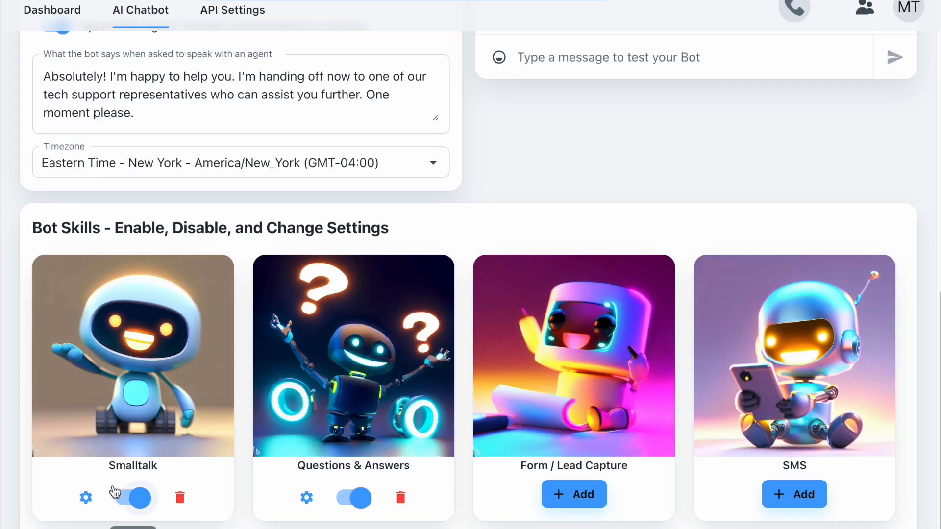
- Review the Smalltalk skill's personality traits and follow-up question, and close its settings without saving
click(86, 497)
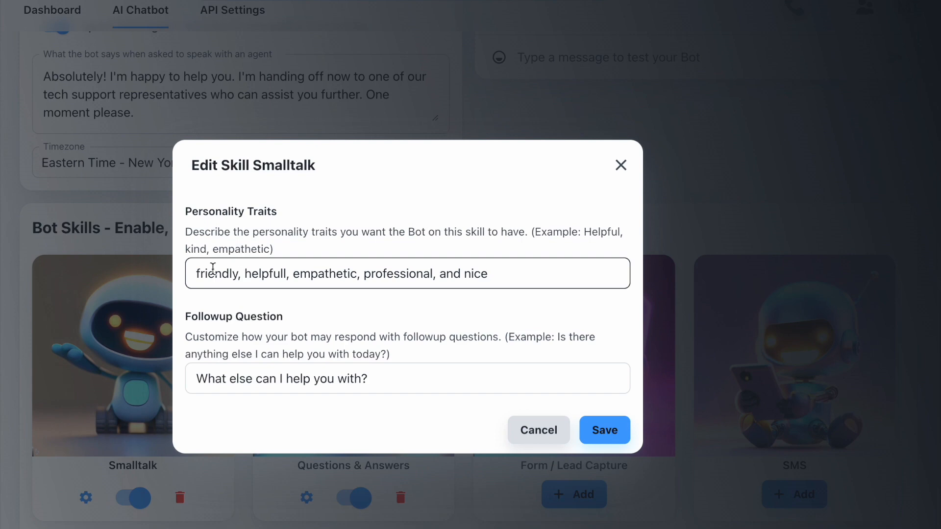
drag(381, 379, 233, 388)
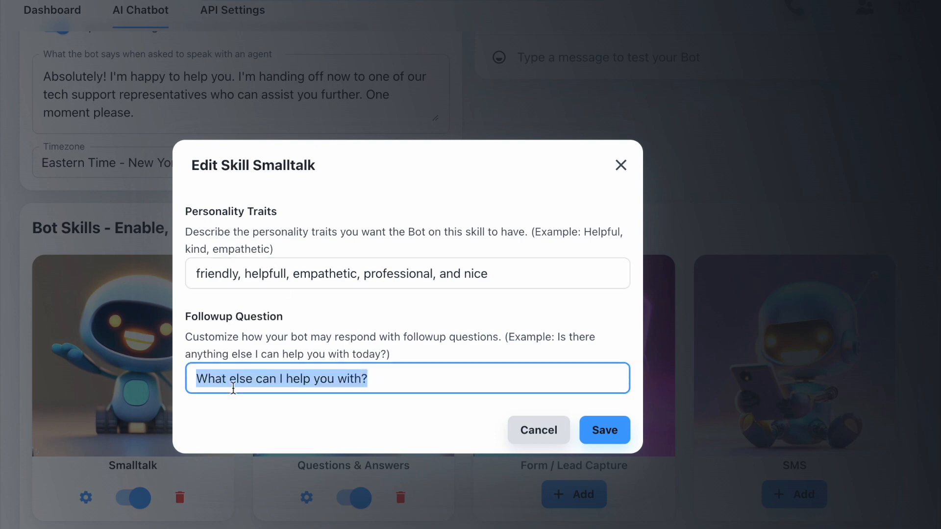
click(458, 318)
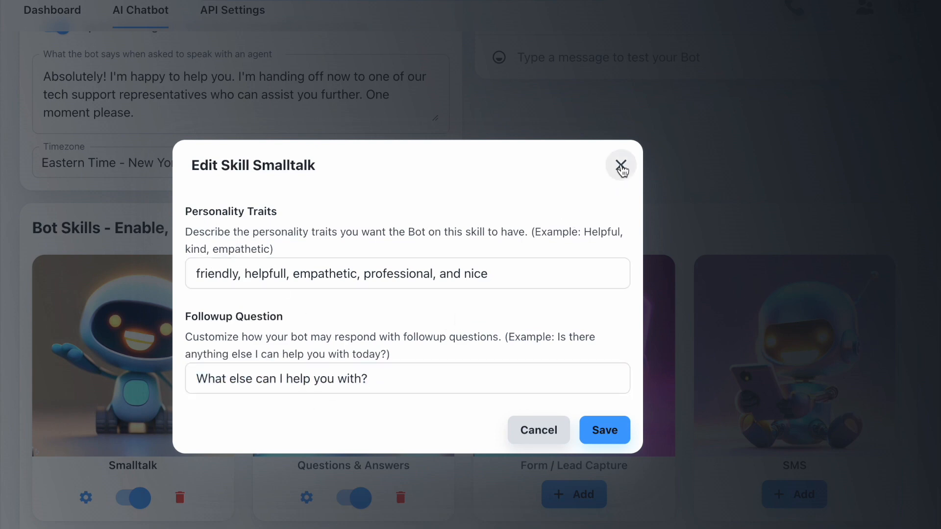
click(621, 165)
- Compare the bot's reply to "hi" with the Smalltalk skill's follow-up question and close the skill settings
scroll(317, 461, up, 7)
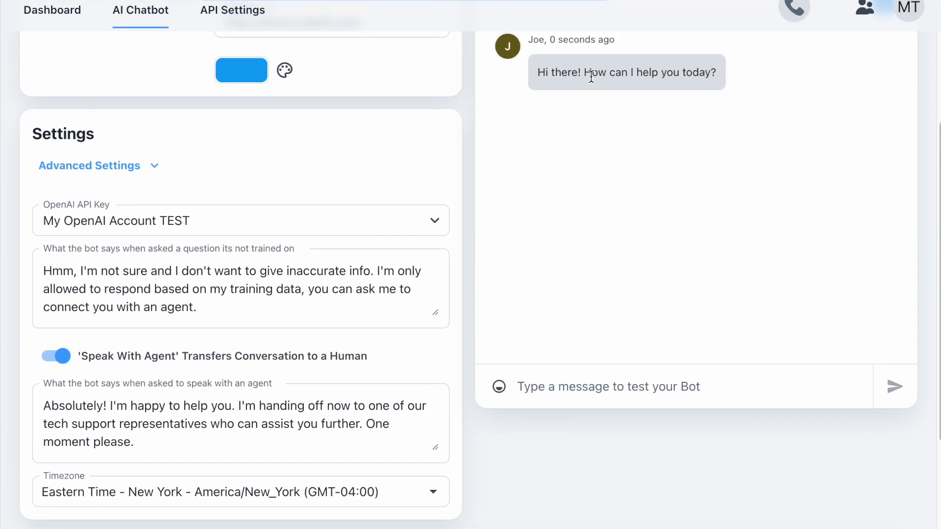
drag(584, 73, 720, 74)
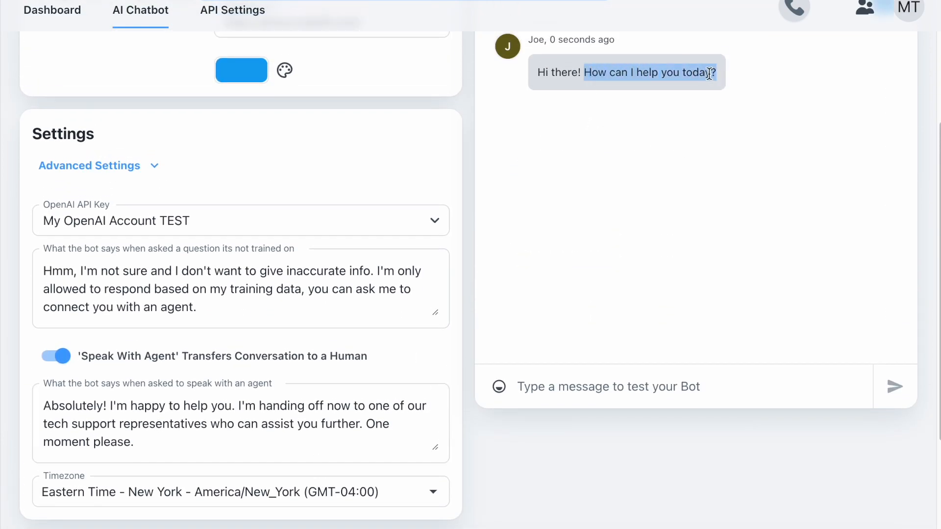
scroll(258, 407, down, 7)
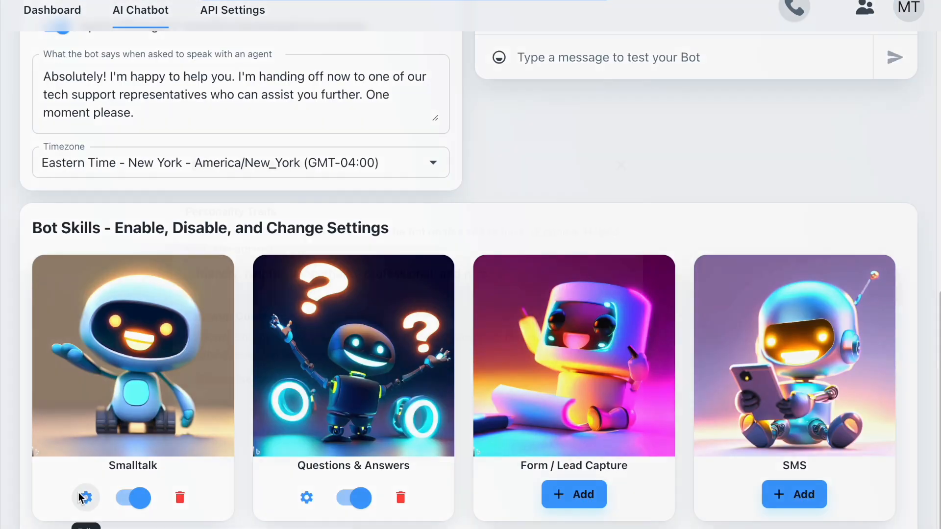
click(86, 496)
click(197, 379)
drag(207, 378, 172, 371)
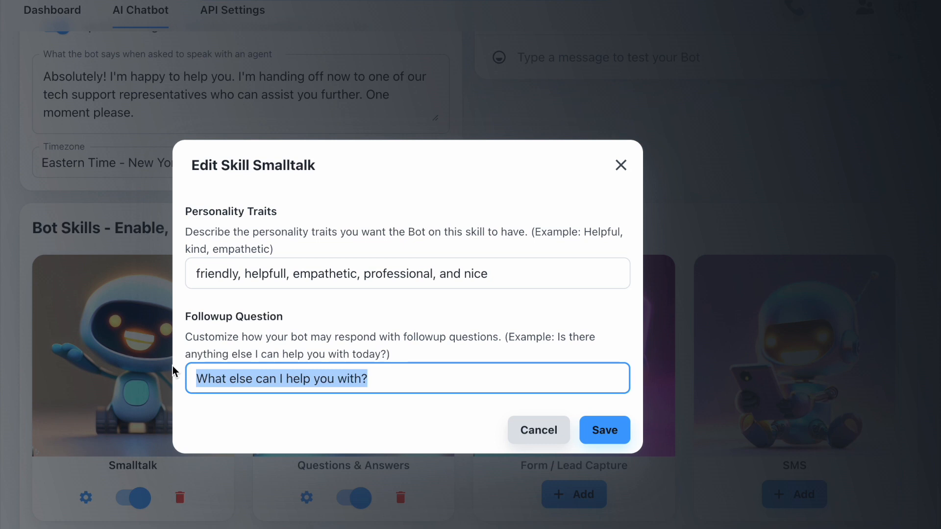
click(294, 349)
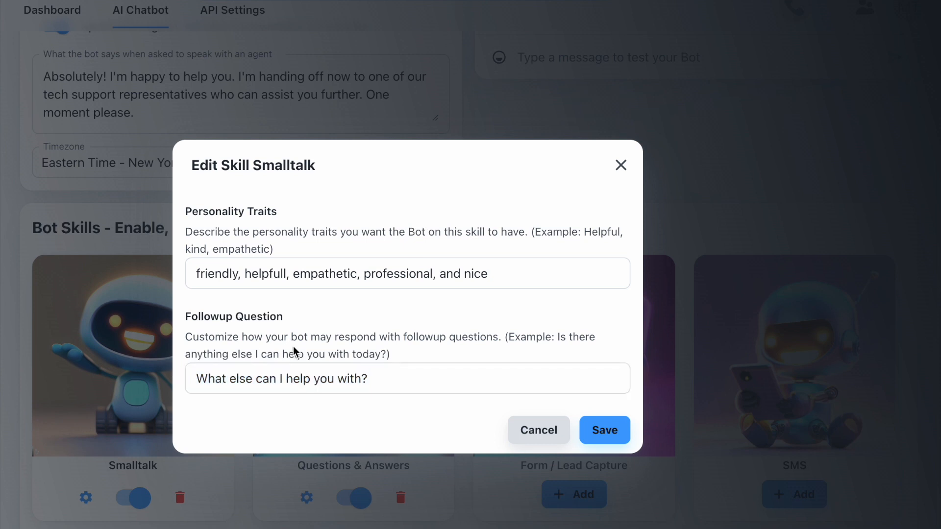
click(619, 165)
- Send the test message "What are your specials this month?" to the bot
scroll(605, 220, up, 2)
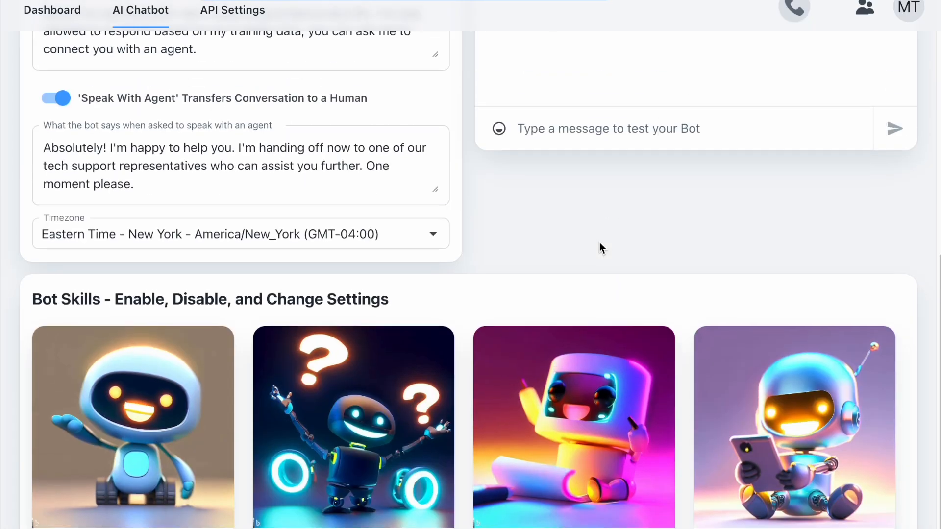
scroll(598, 242, up, 6)
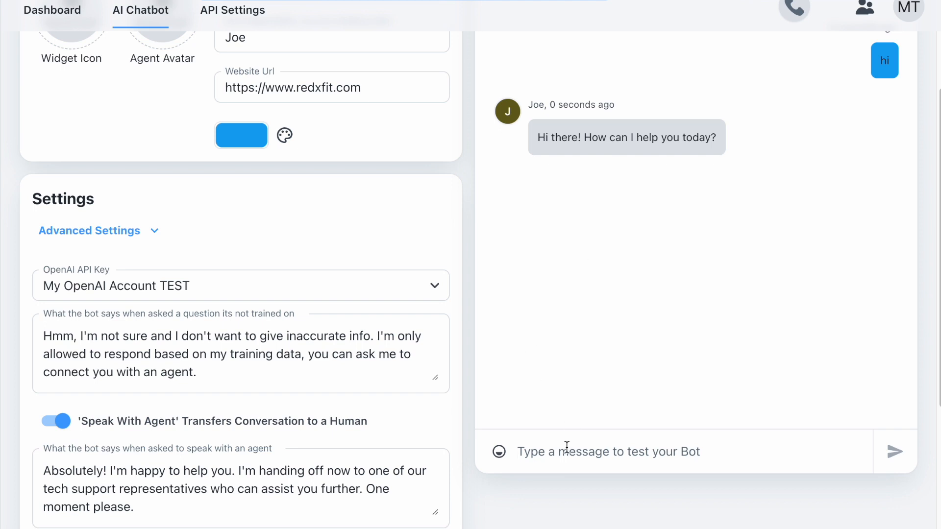
click(567, 447)
text(What are your specials)
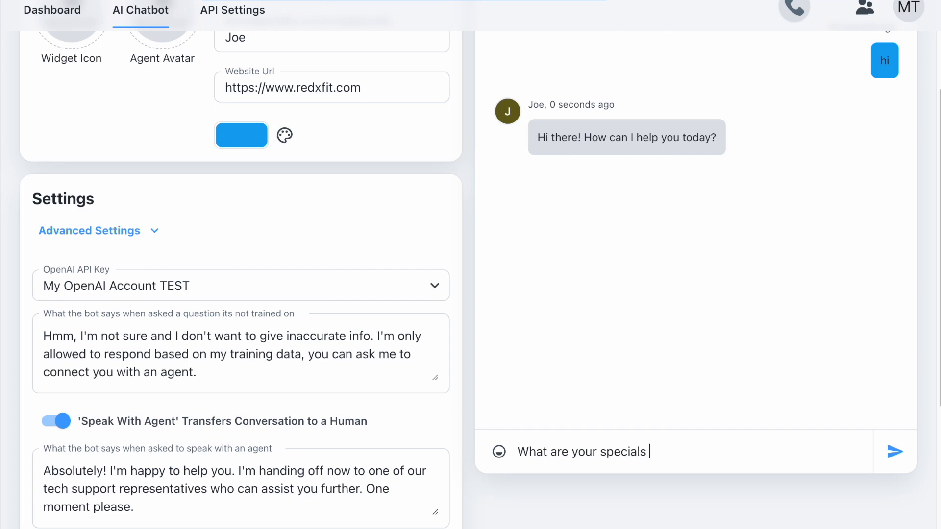
text( this month?)
key(Return)
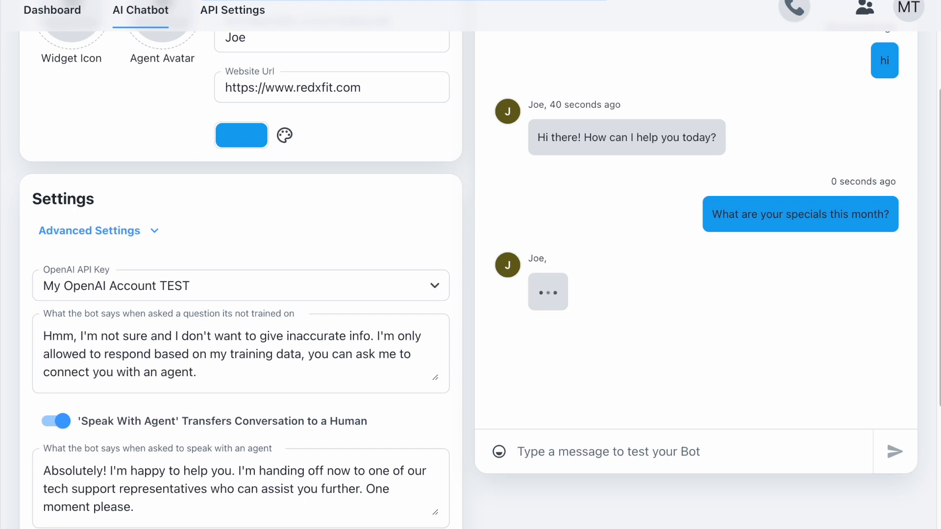
- Examine the bot's answer about the specials against the website URL it was trained on
triple_click(331, 86)
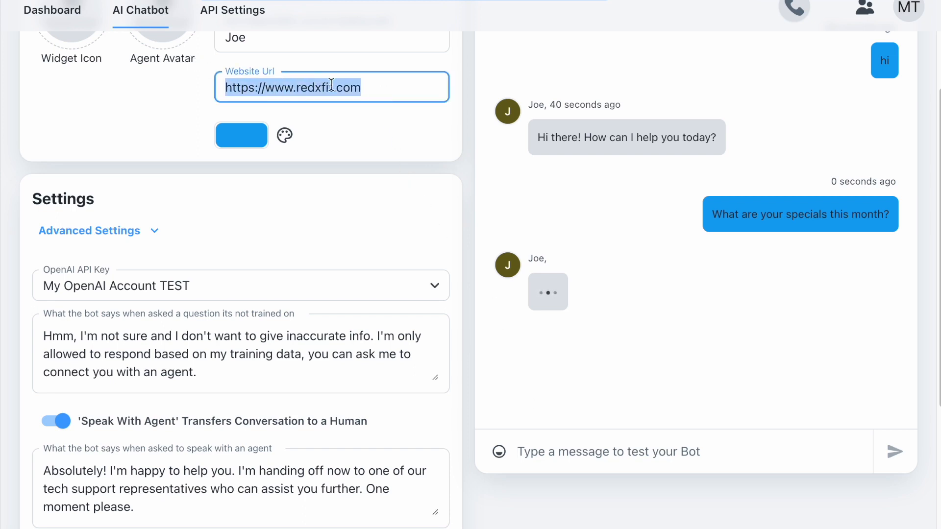
drag(376, 86, 183, 86)
click(288, 190)
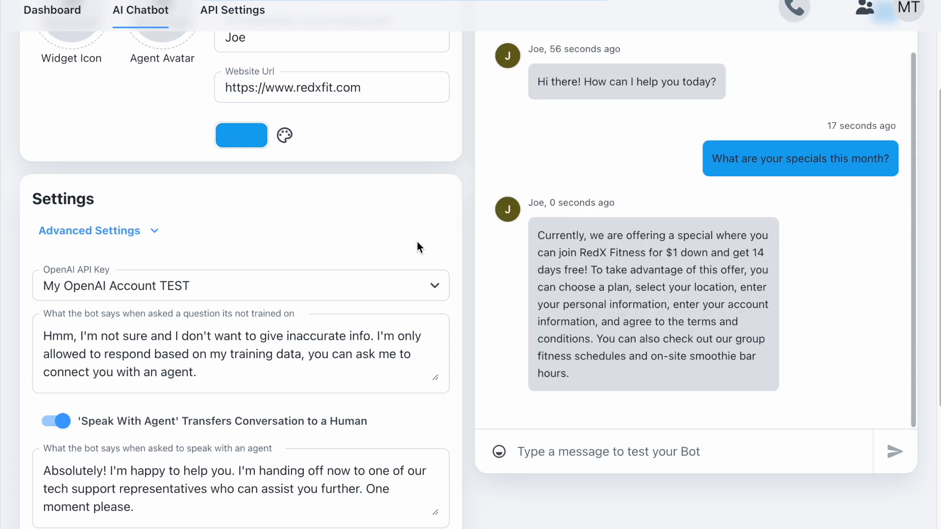
drag(556, 235, 729, 250)
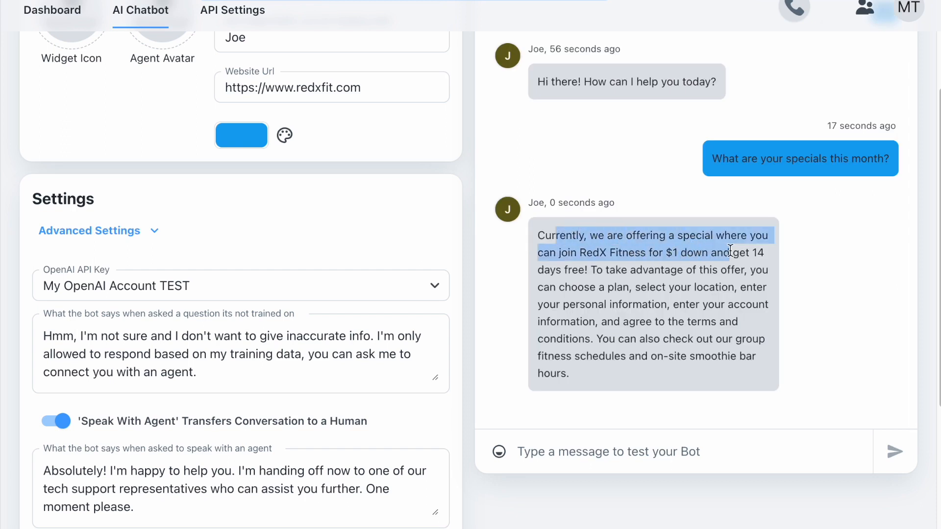
click(694, 276)
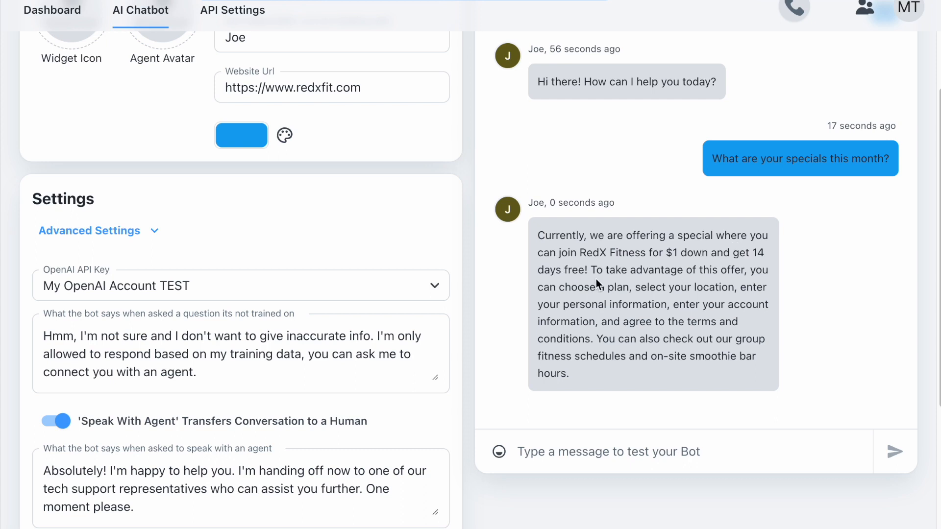
drag(591, 270, 531, 239)
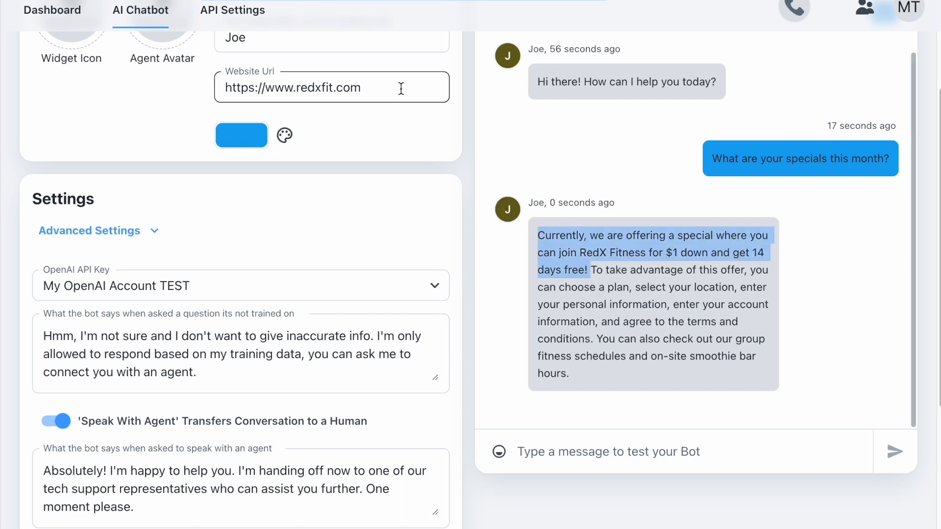
drag(372, 88, 124, 65)
click(374, 87)
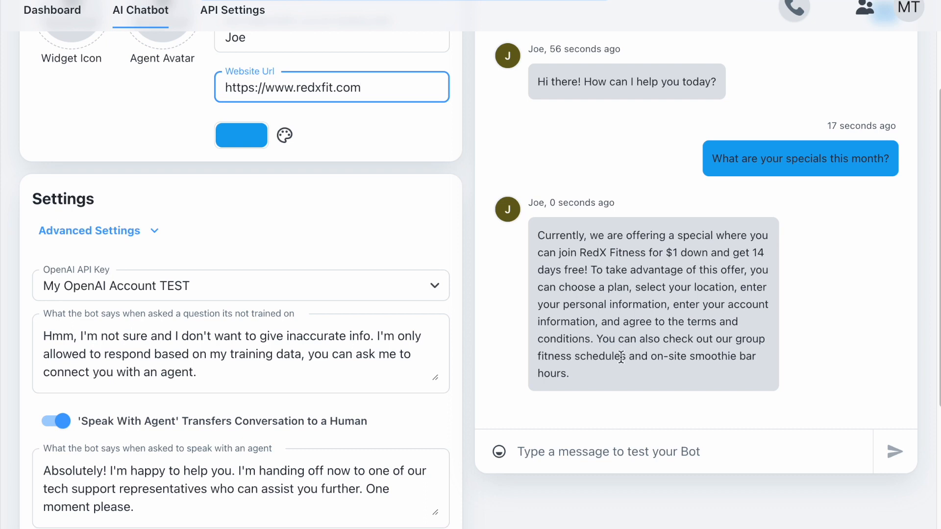
- Send the test message "do you have any weight loss programs?" to the bot
click(581, 444)
text(d)
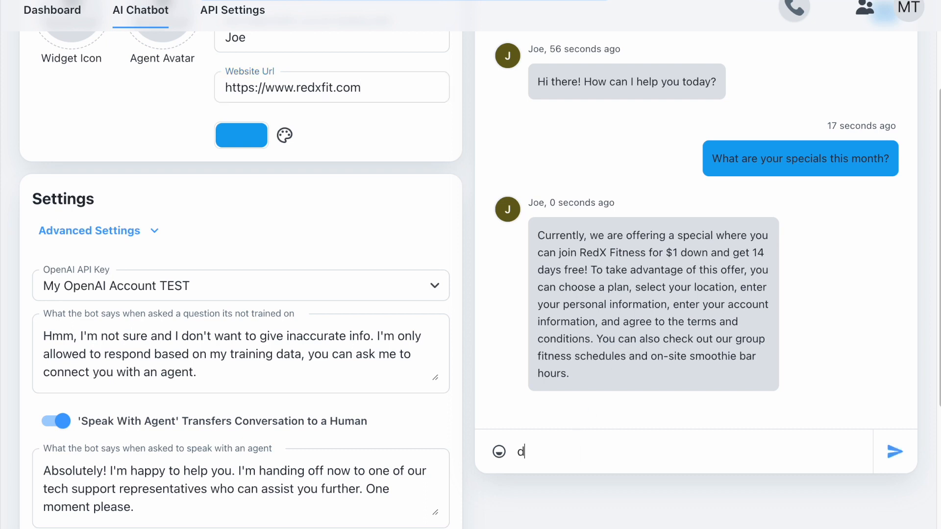
text(o you have any w)
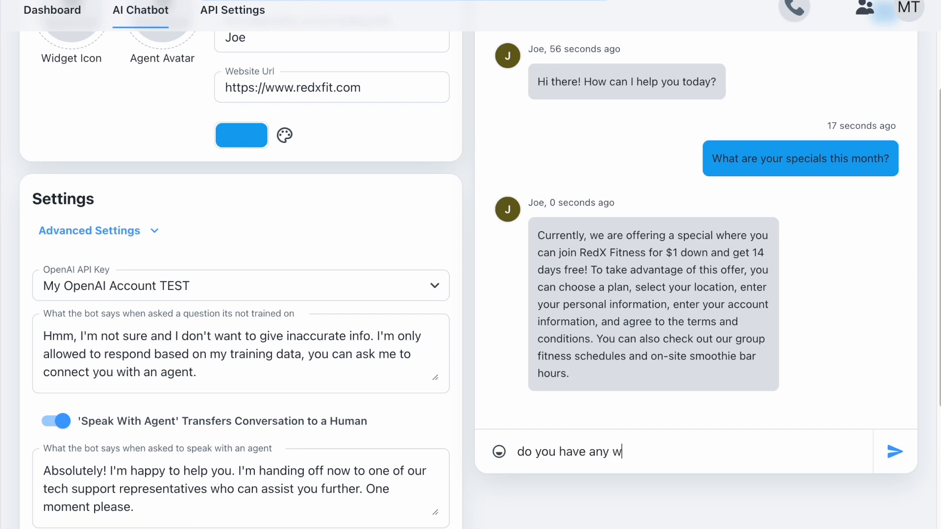
text(eight loss programs?)
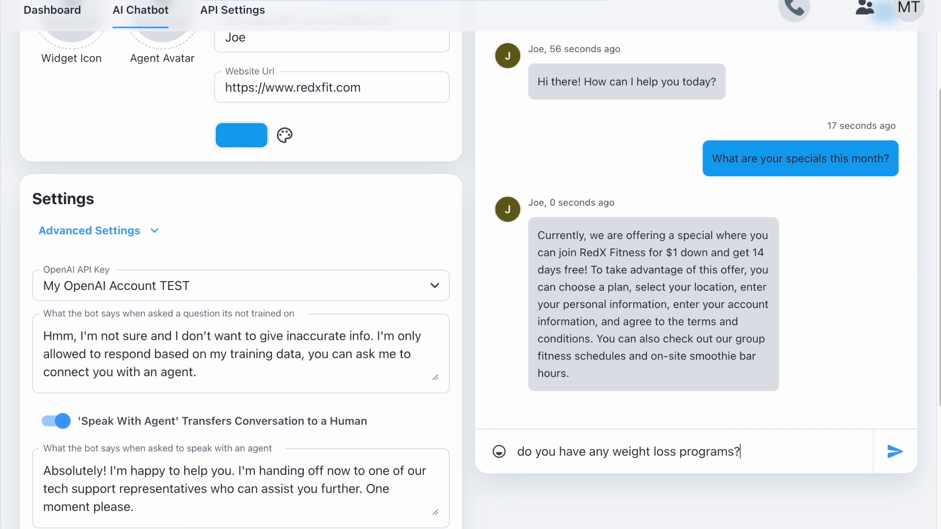
key(Return)
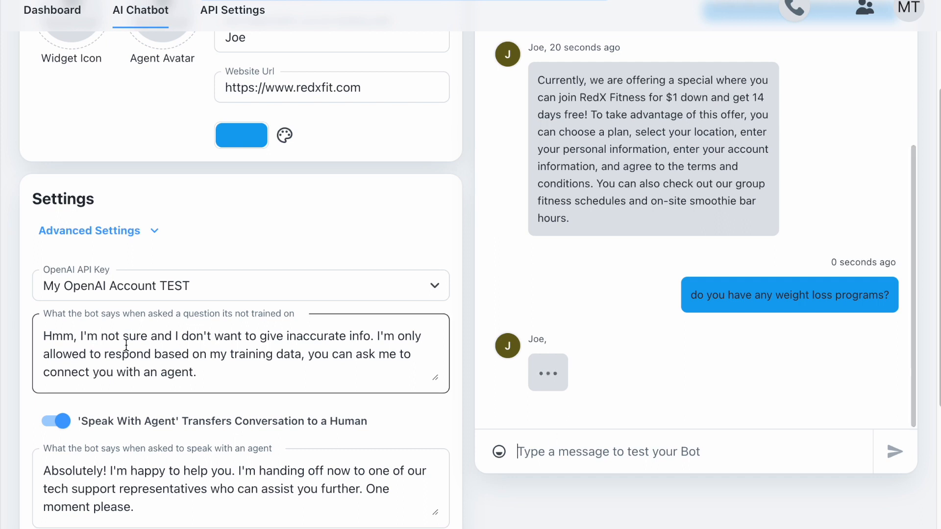
- Replace the reply for questions the bot is not trained on with "I am not sure about that one but you can ask to speak with a agent and they can help."
drag(51, 337, 249, 382)
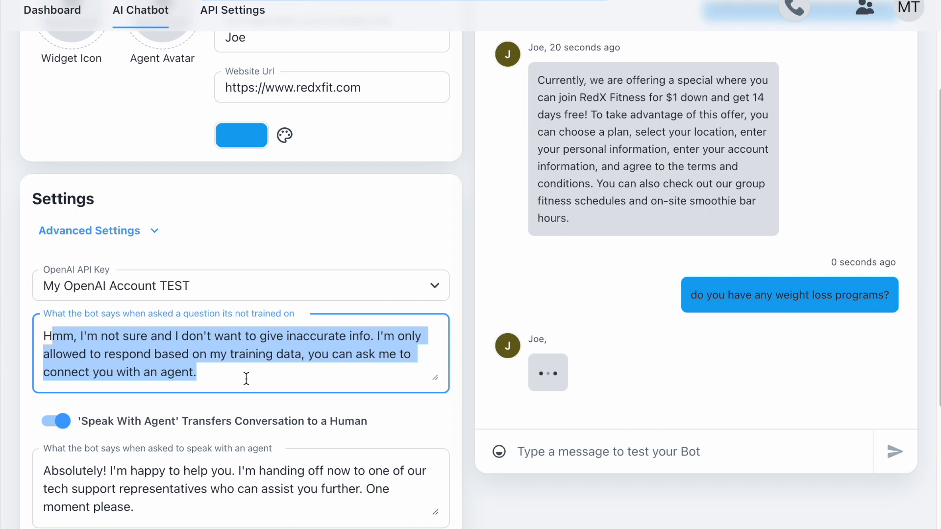
click(247, 378)
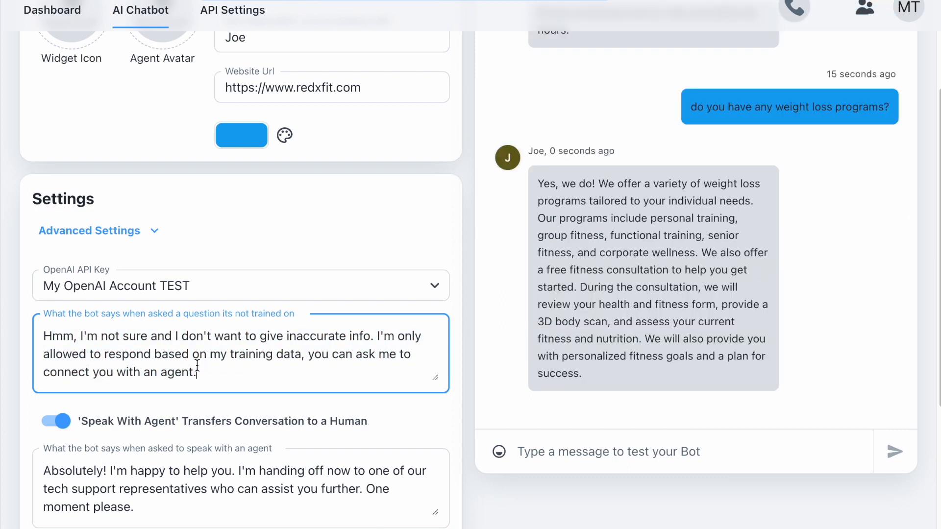
drag(42, 382, 14, 345)
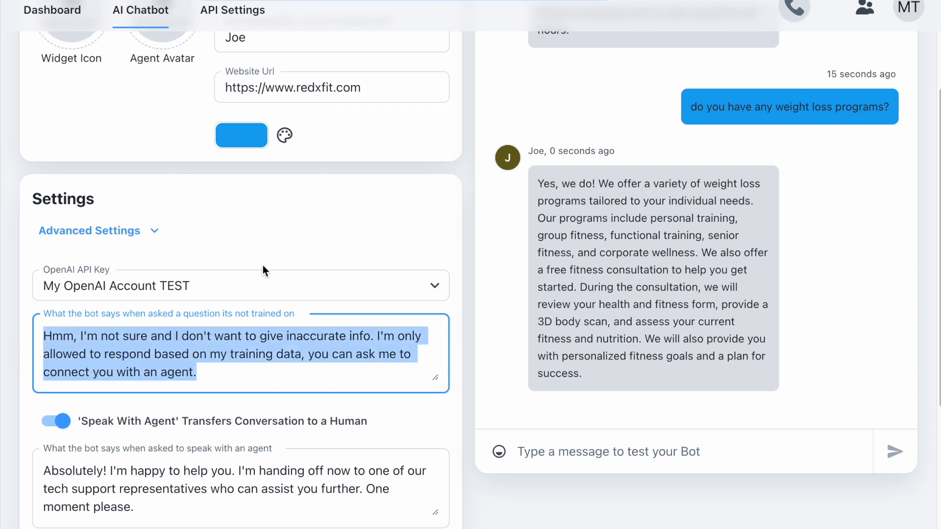
click(267, 379)
drag(118, 360, 5, 351)
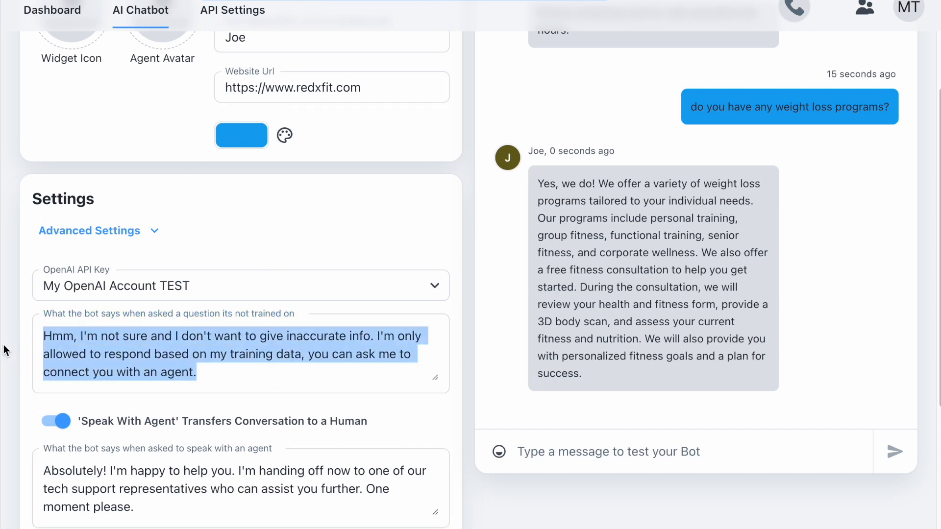
click(73, 335)
triple_click(213, 373)
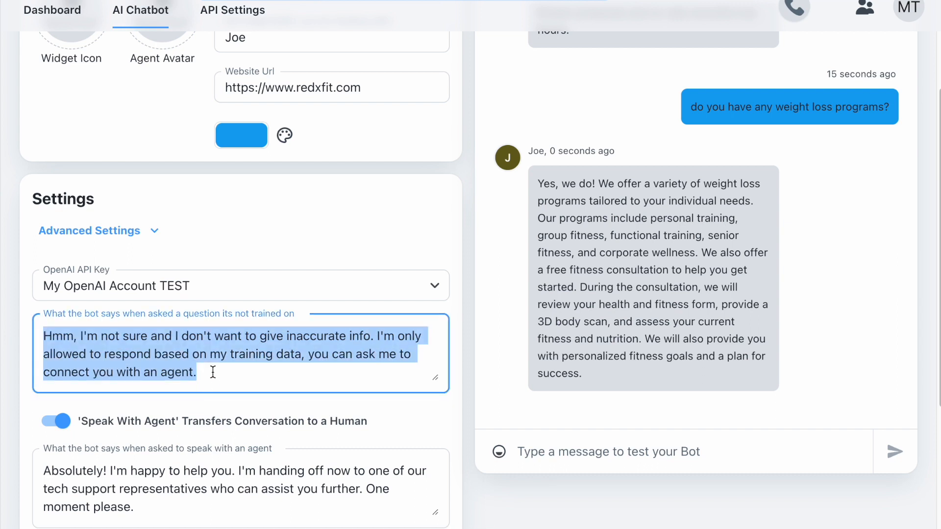
text(I am not sure a)
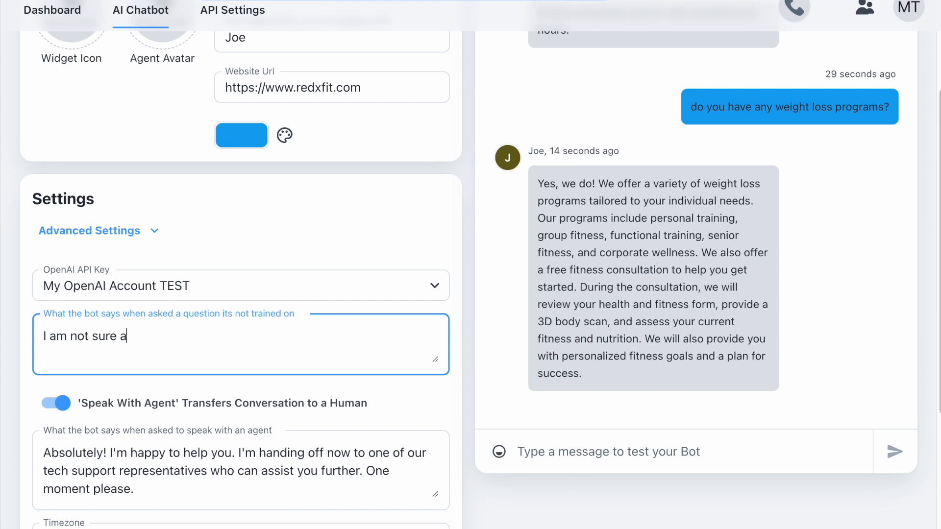
text(bout that one b)
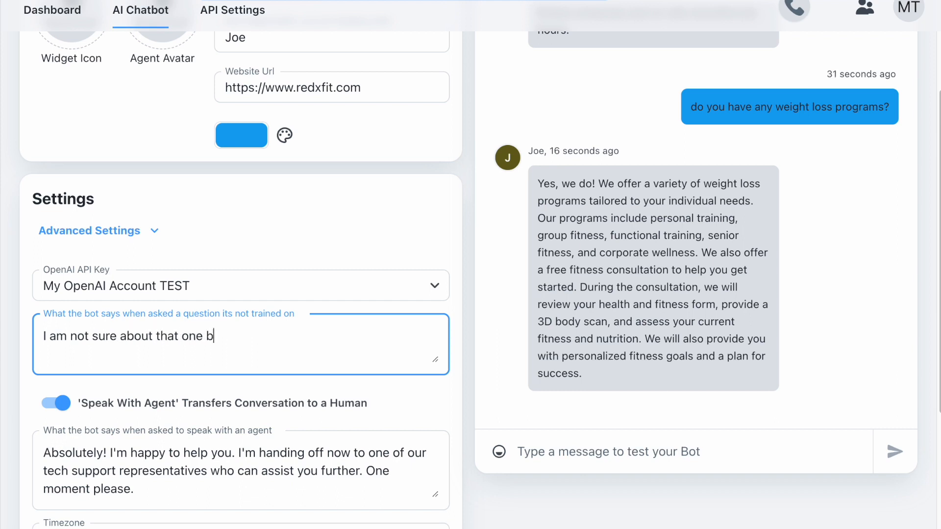
text(ut you can ask)
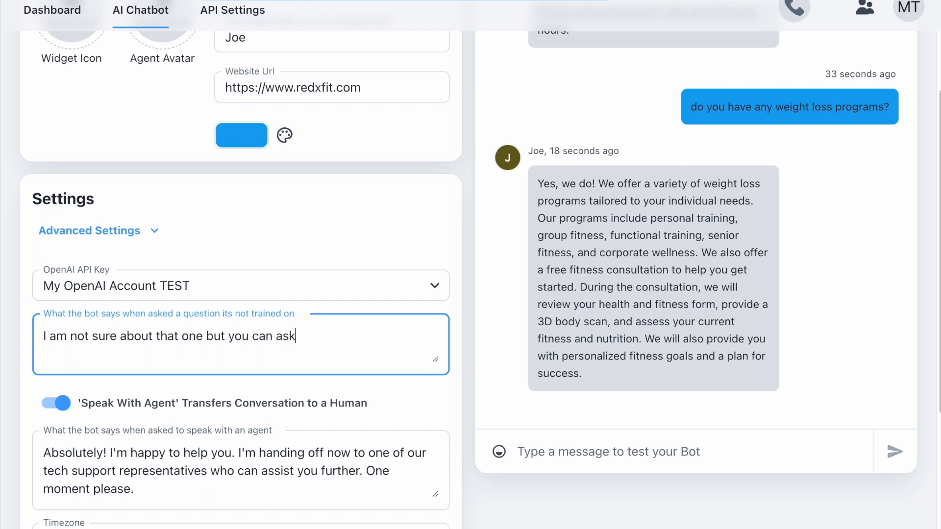
text( to speak with a )
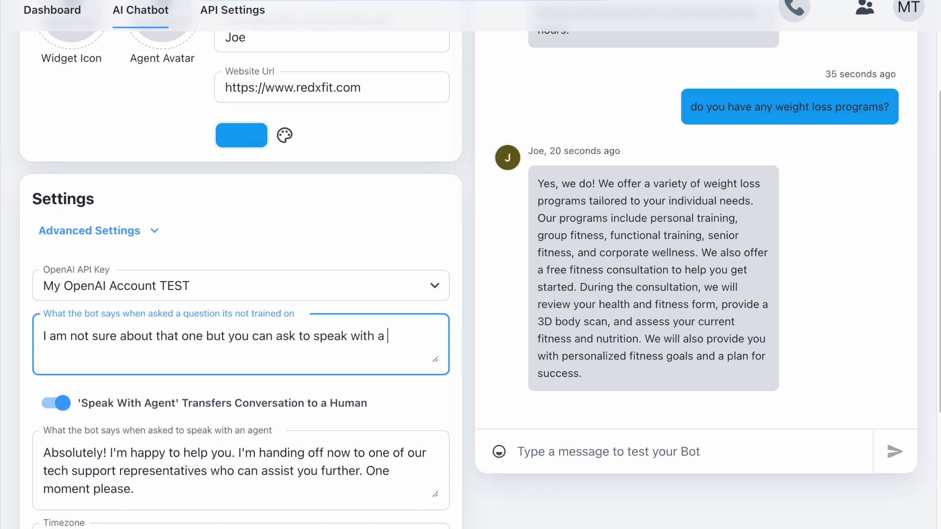
text(agent a)
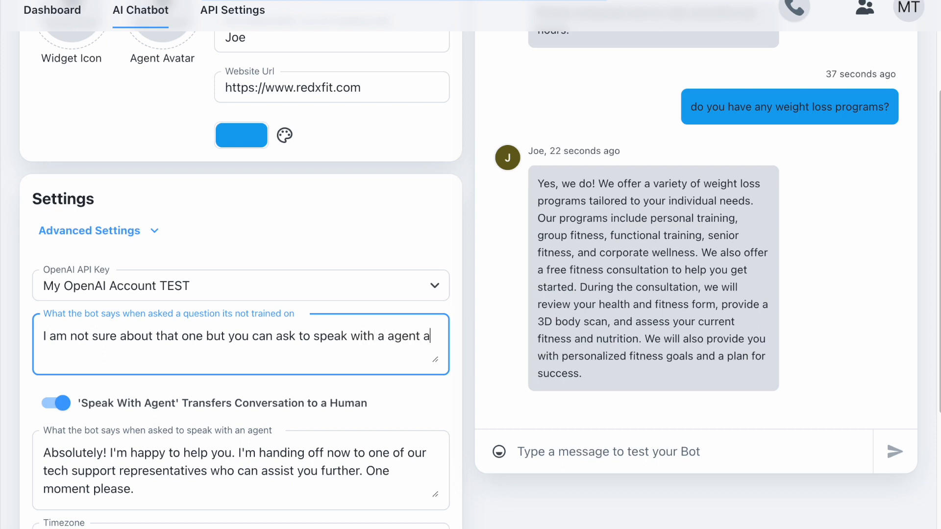
text(nd they can help)
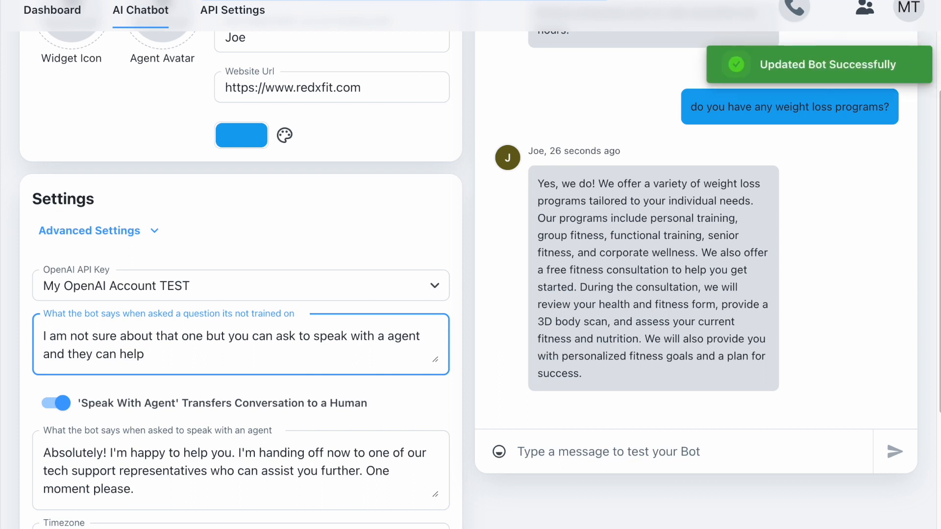
text(.)
click(402, 247)
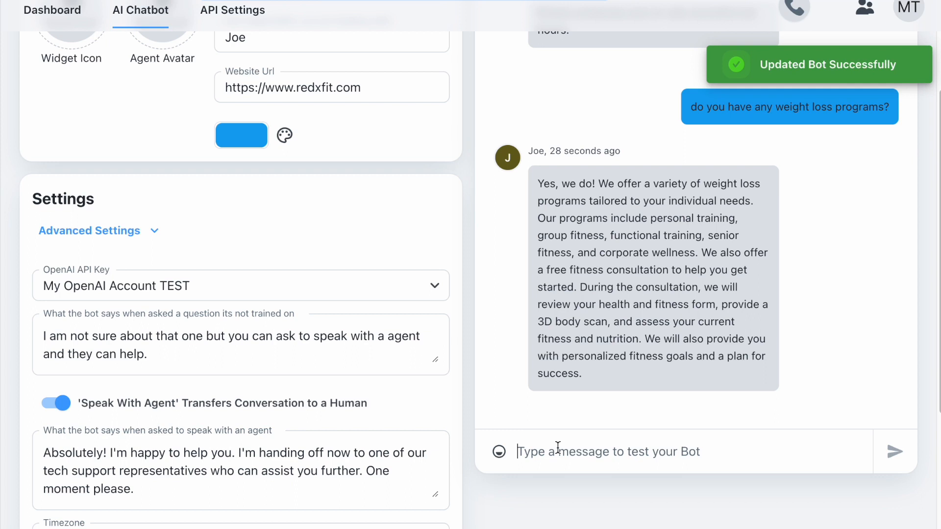
- Send the test message "How do I bake a cake?" and compare the bot's reply with the fallback text in the settings
text(How do I bak)
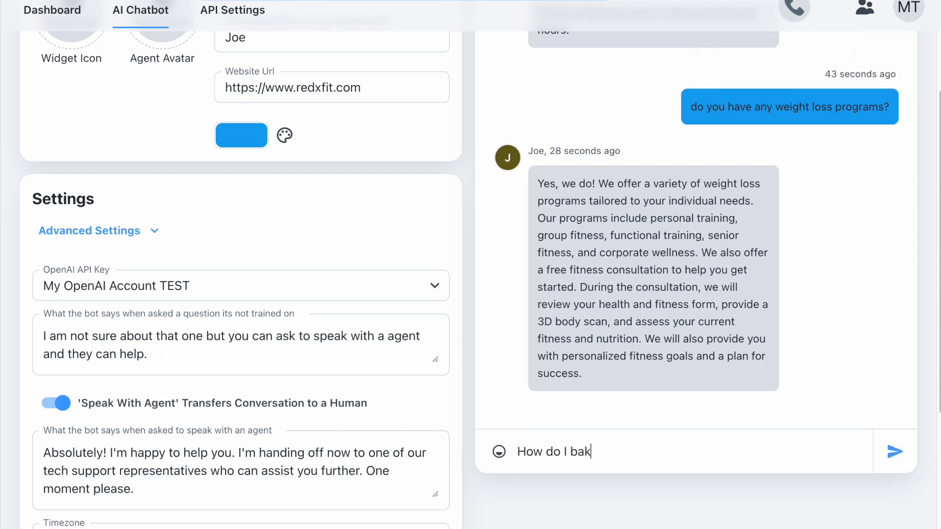
text(e a cake?)
key(Return)
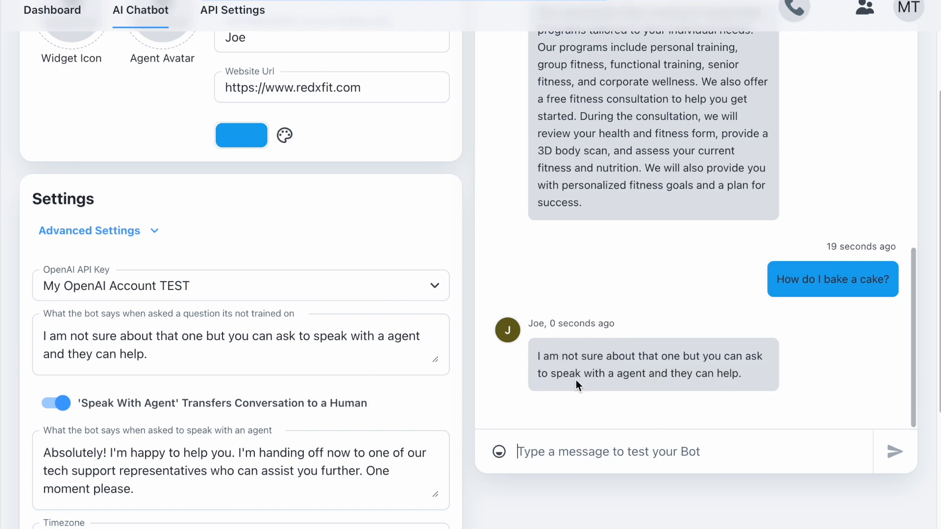
drag(547, 351, 759, 381)
drag(272, 351, 26, 328)
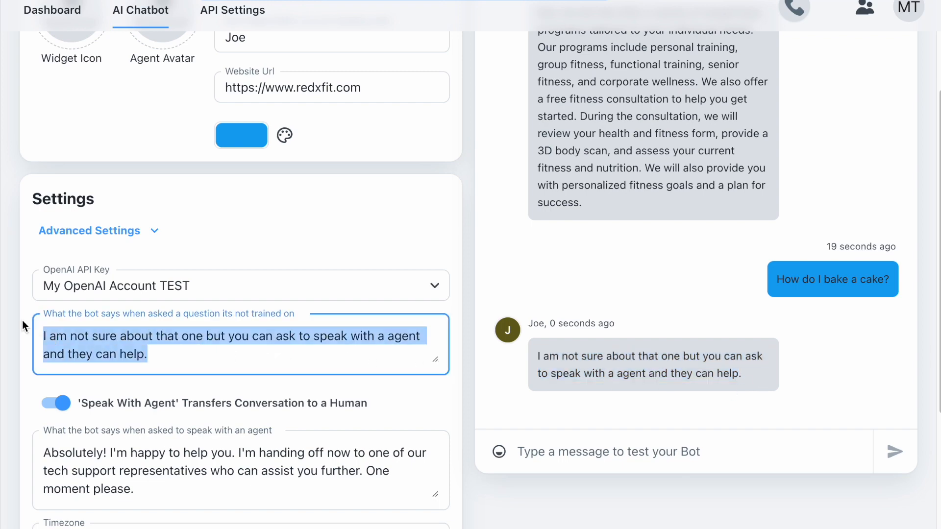
click(125, 336)
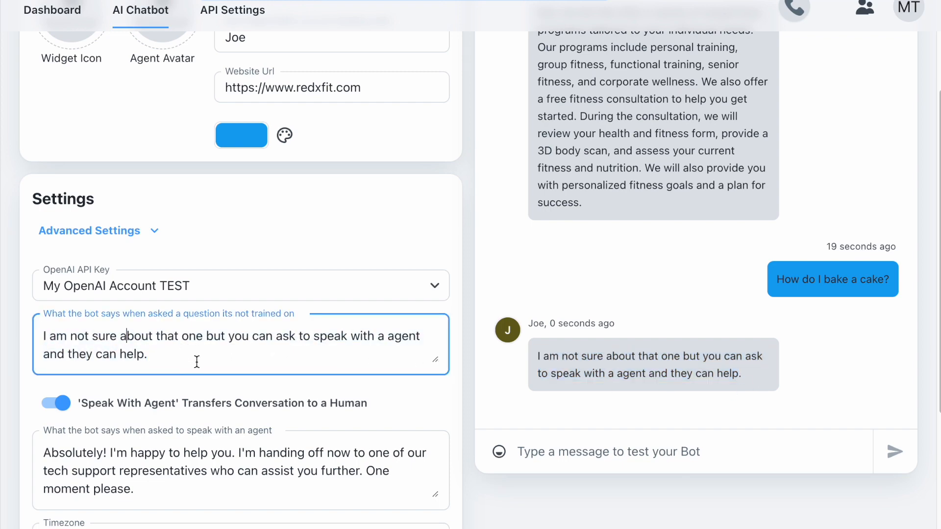
- Start a new entry in the bot's training data with the type Content
scroll(197, 363, up, 5)
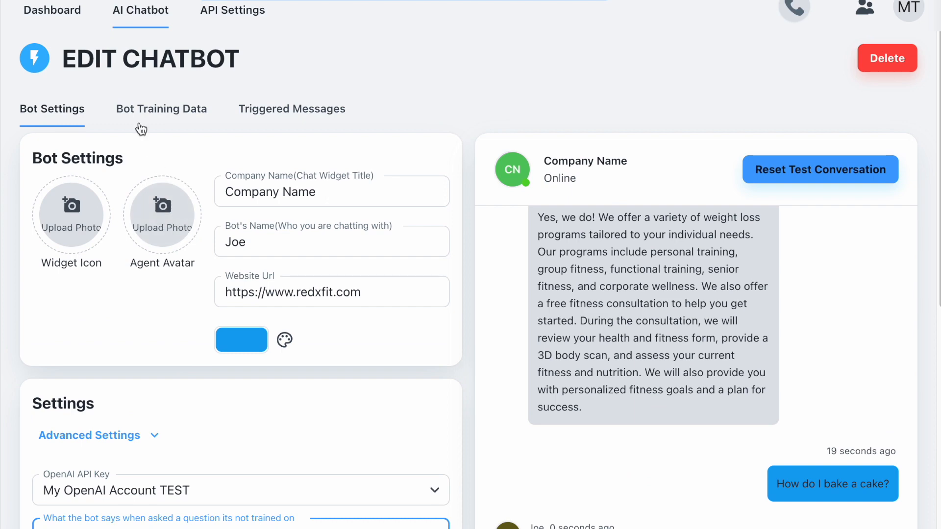
click(142, 124)
scroll(218, 327, down, 3)
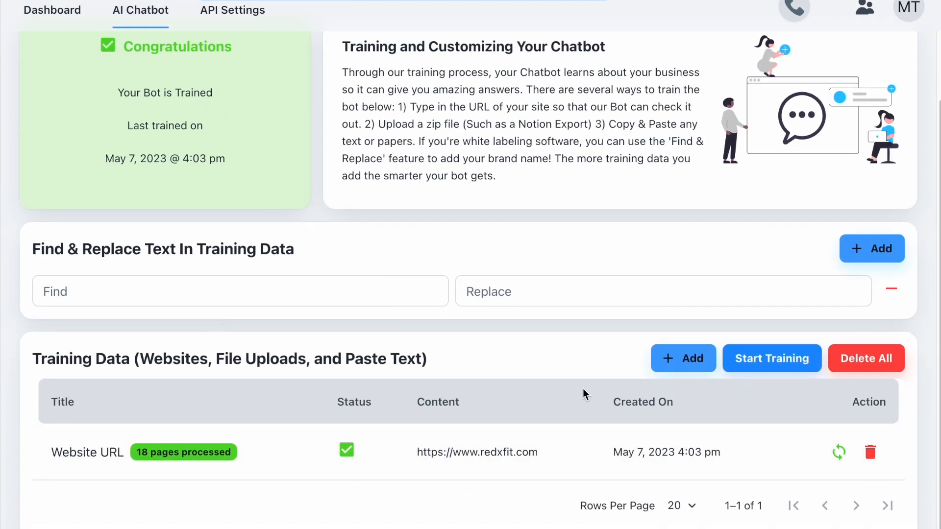
click(667, 374)
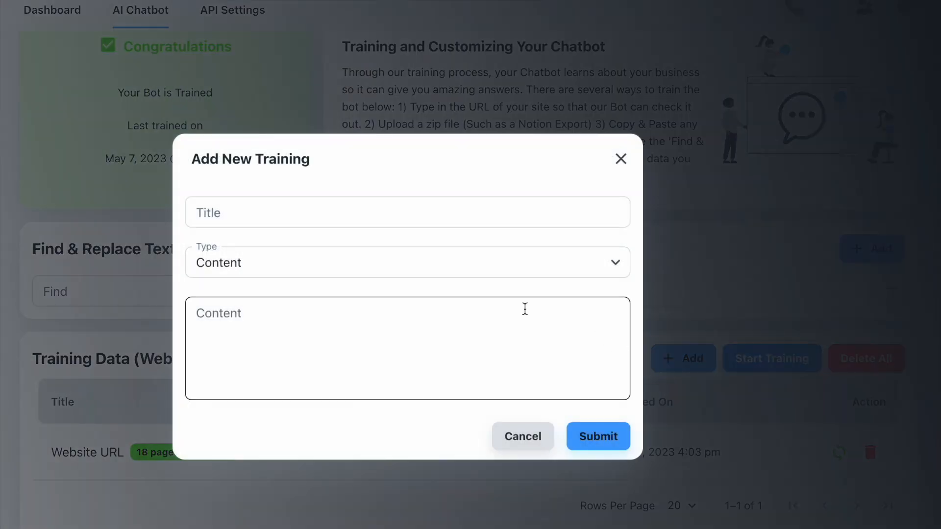
click(430, 262)
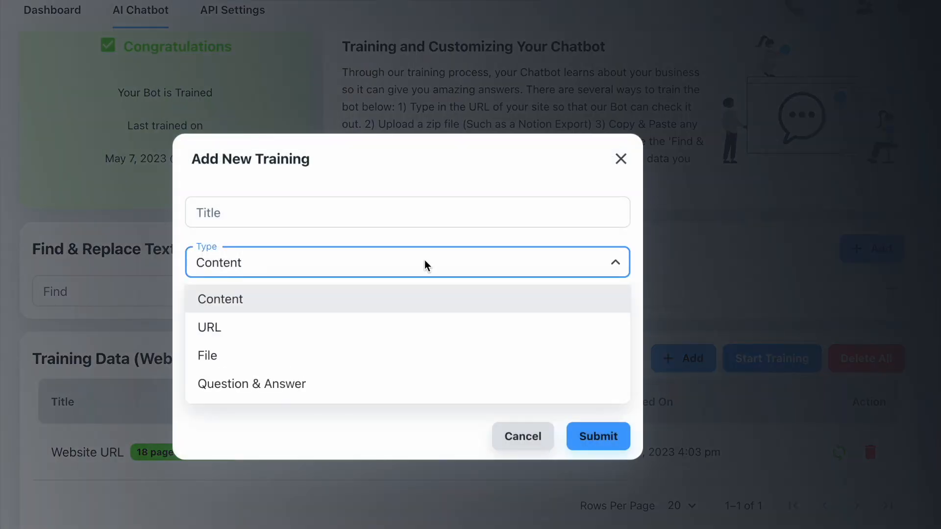
click(345, 337)
click(241, 352)
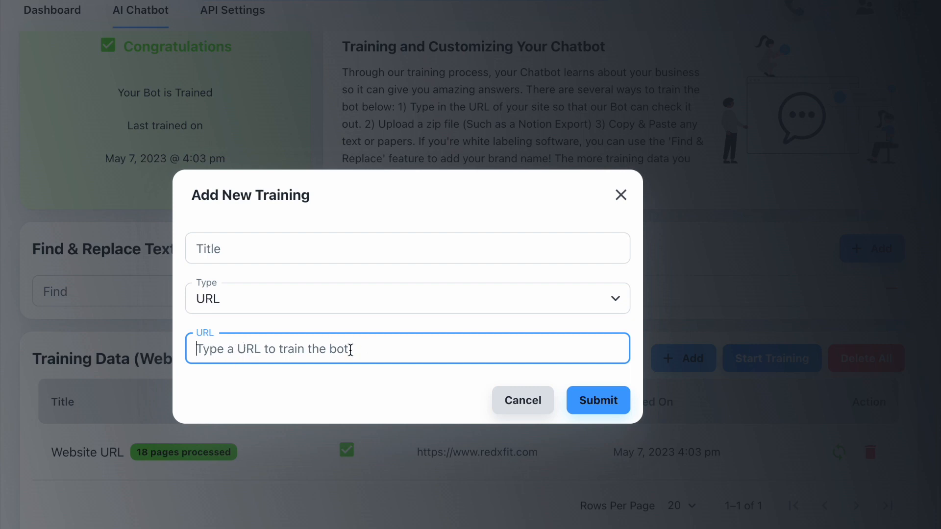
click(346, 299)
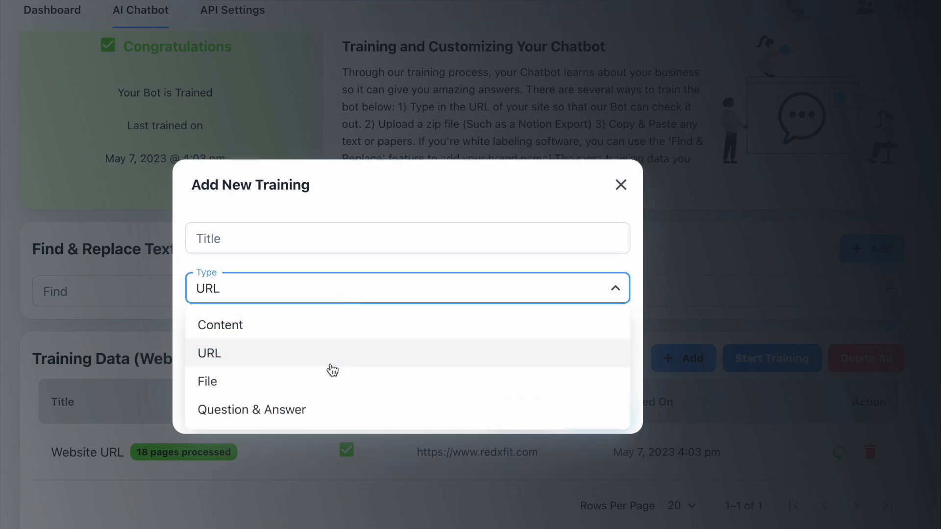
click(325, 337)
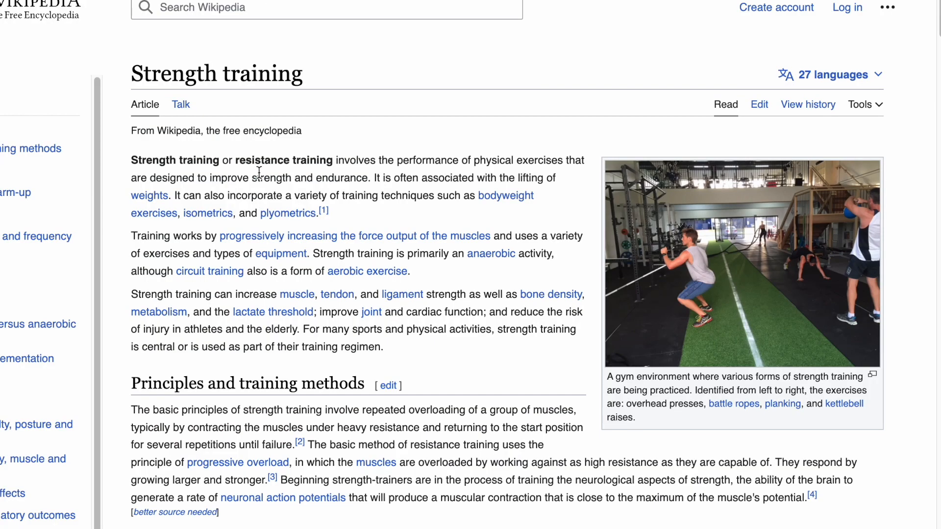
- Copy the whole Wikipedia page on strength training and paste it as the new training entry's content
key(ctrl+a)
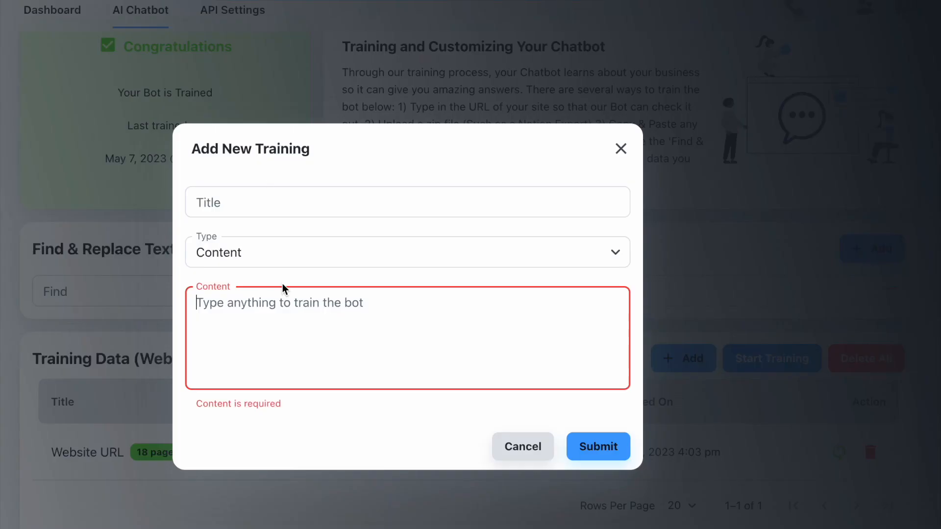
click(279, 302)
key(ctrl+v)
- Title the training entry "wiki strength training" and submit it
scroll(308, 334, up, 20)
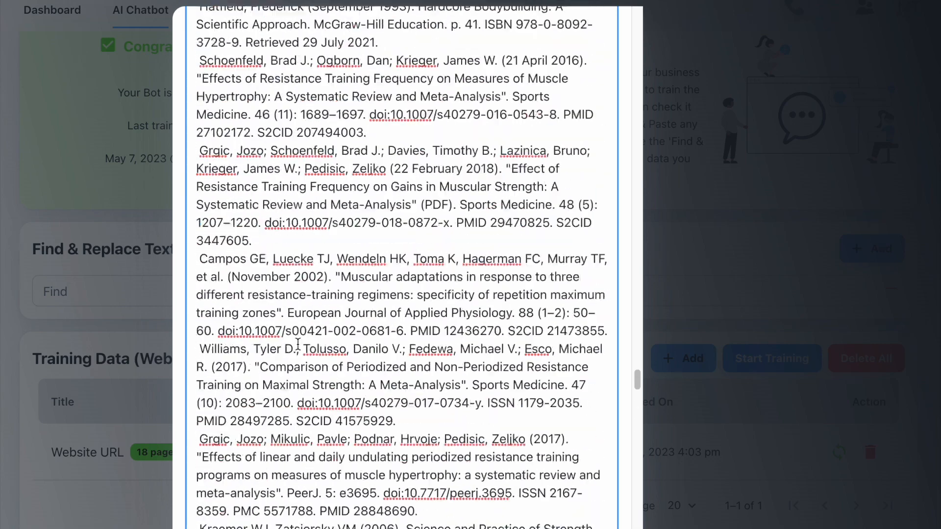
click(247, 81)
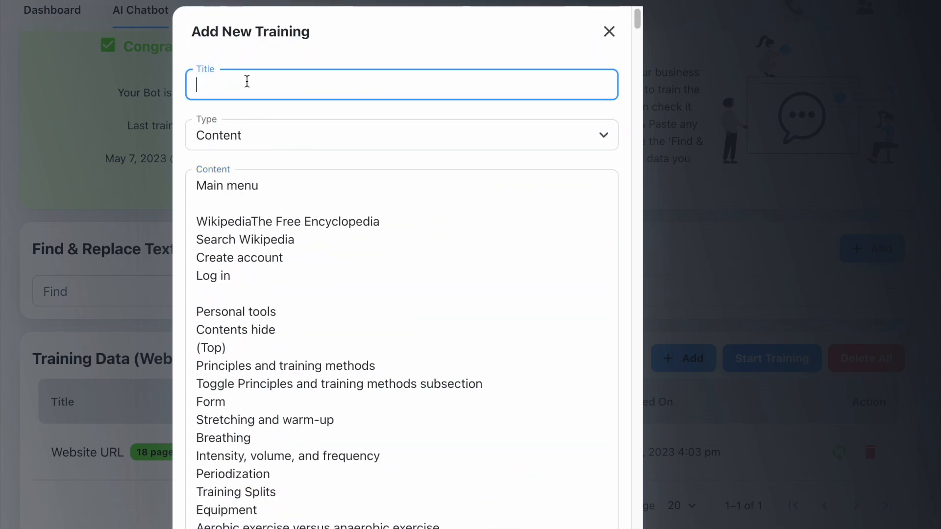
text(Wiki - stren)
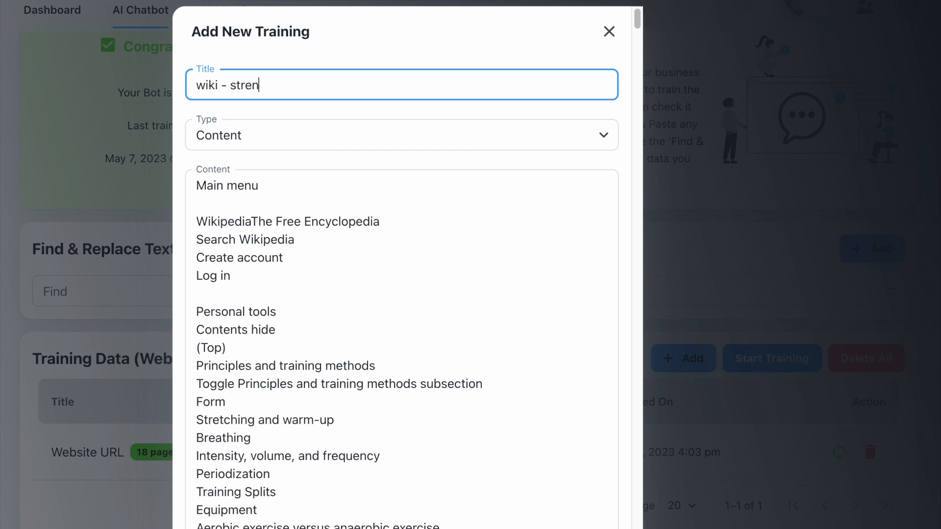
text(gth training)
click(225, 83)
key(BackSpace)
key(BackSpace)
scroll(577, 443, down, 20)
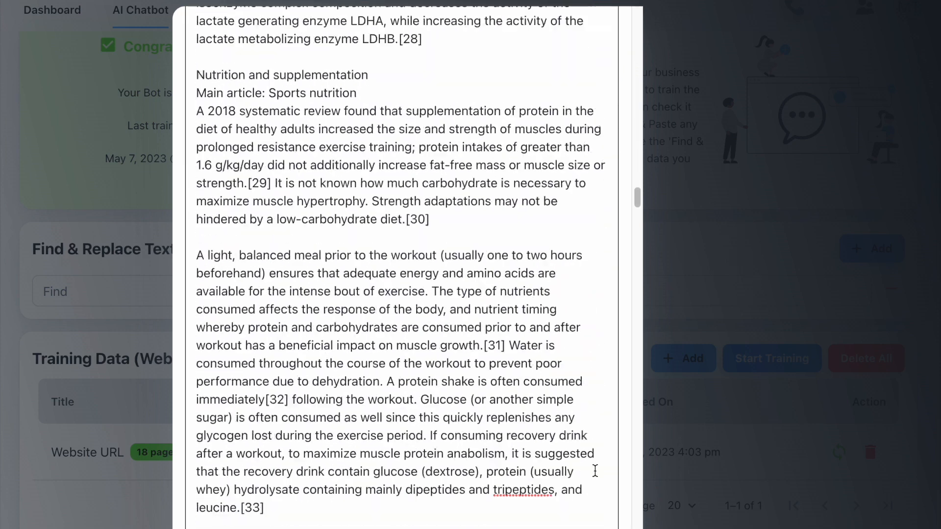
scroll(595, 471, down, 15)
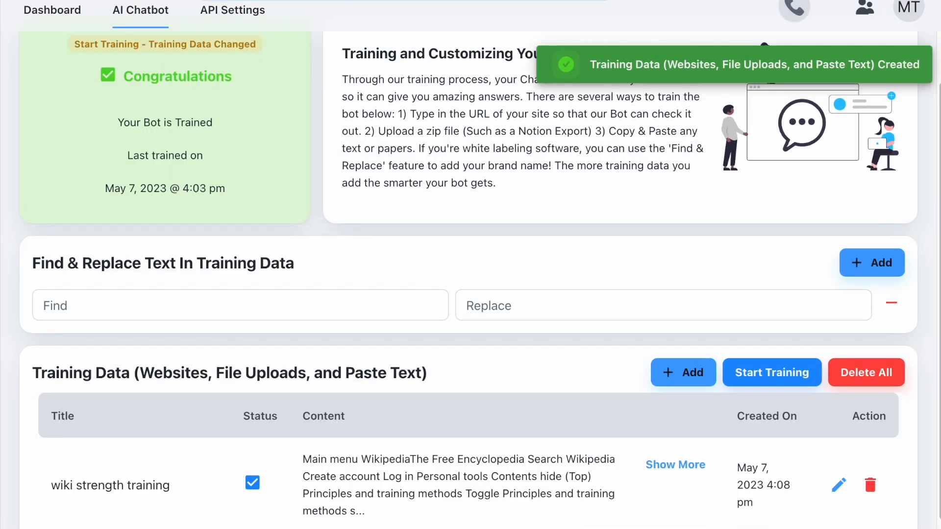
- Start training the bot on the updated training data
scroll(525, 415, down, 3)
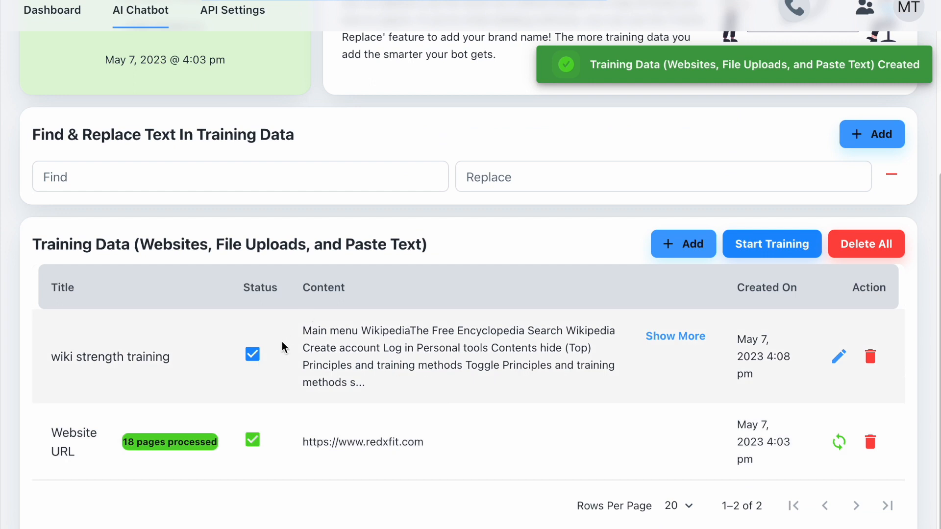
mouse_move(255, 354)
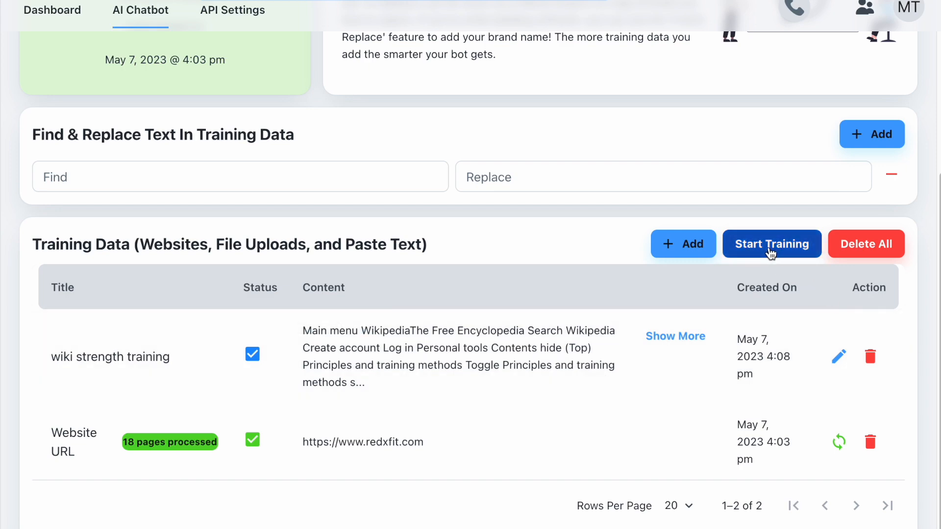
click(771, 244)
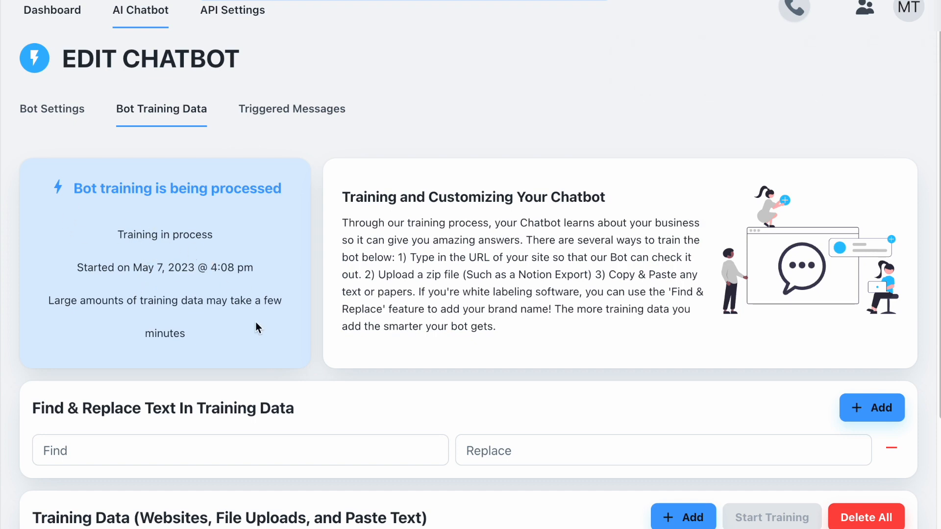
- Start a new training entry of type Question & Answer titled "When was the company founded?"
scroll(256, 327, down, 5)
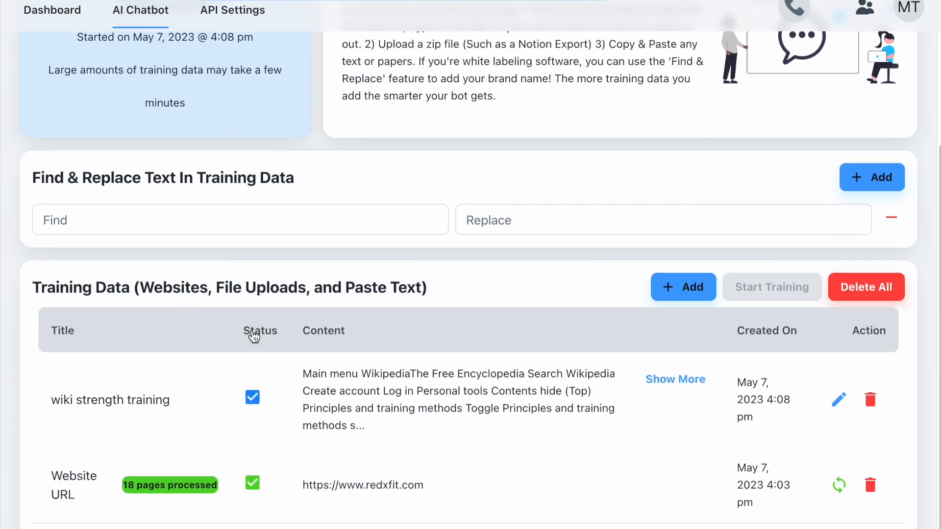
click(690, 287)
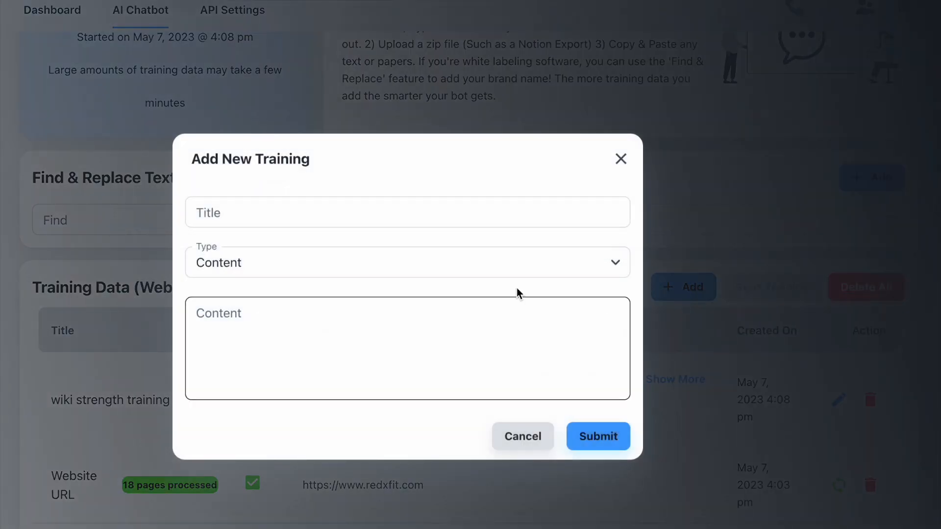
click(471, 271)
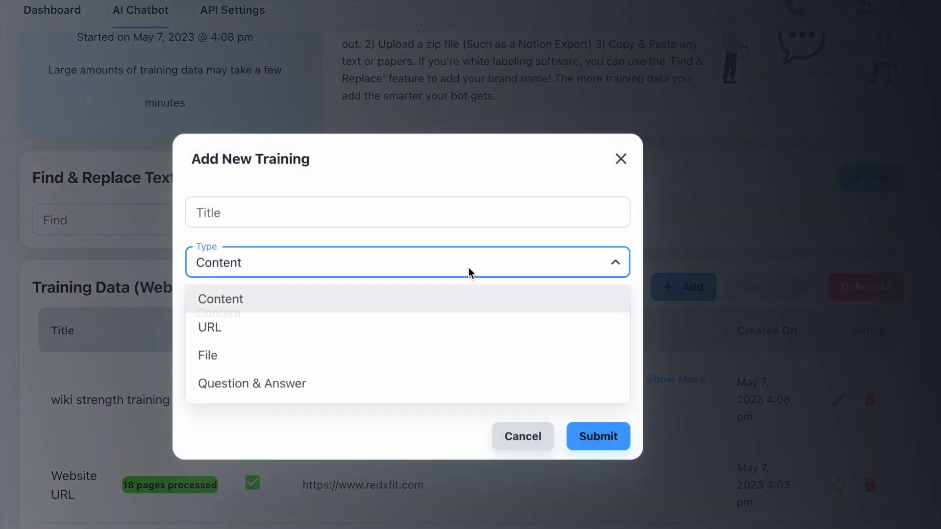
click(373, 382)
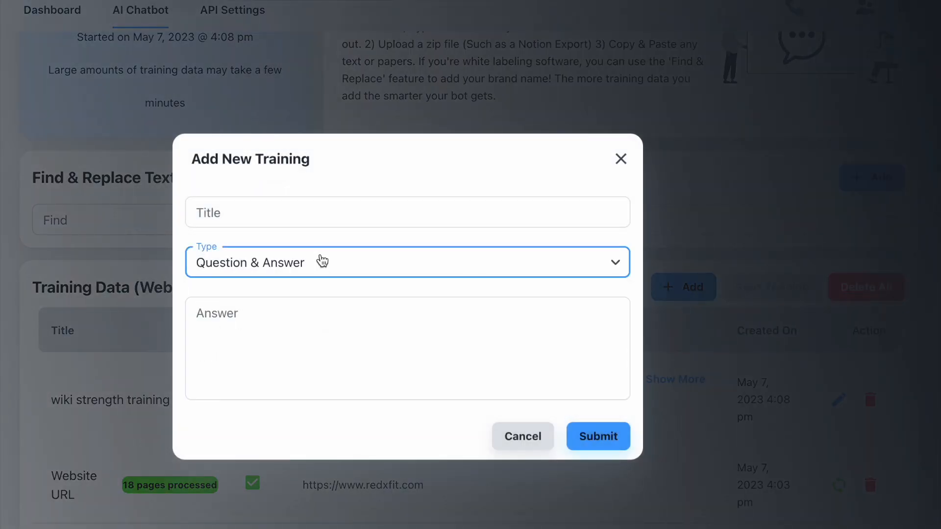
click(322, 218)
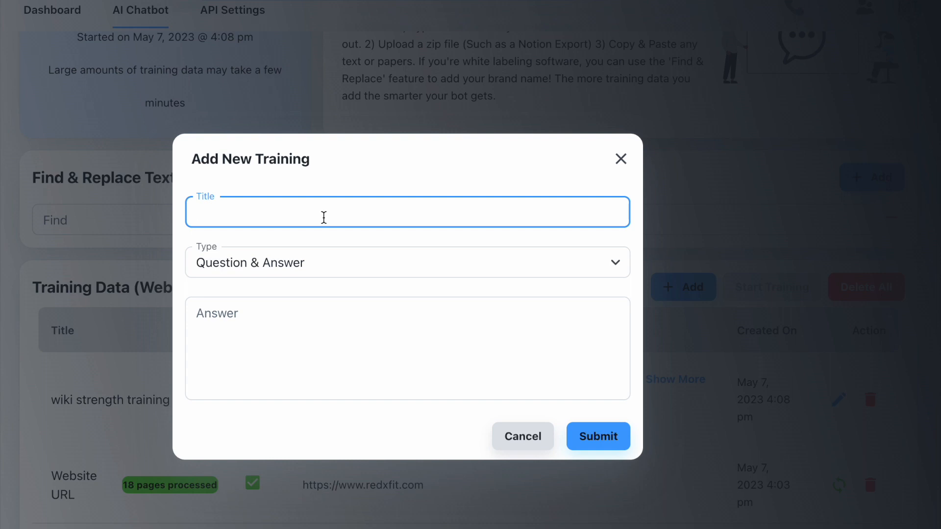
text(When w)
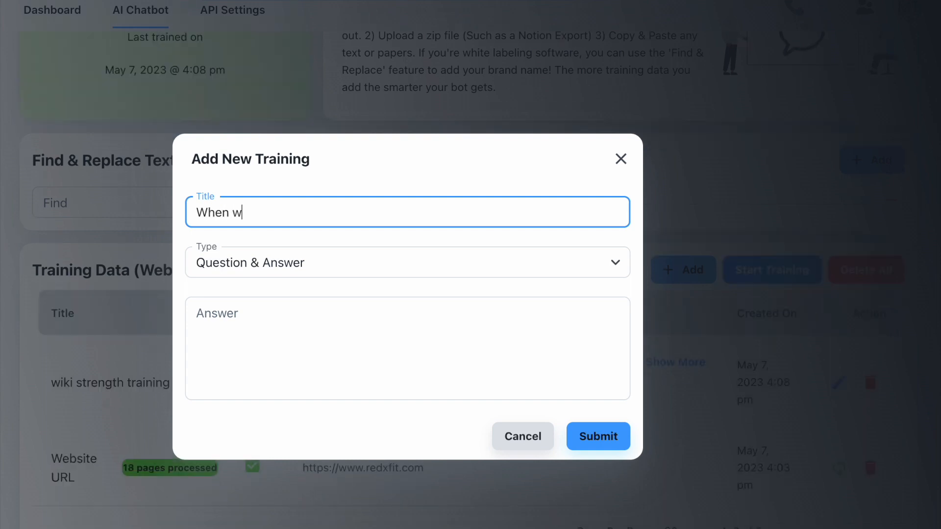
text(as the company founde)
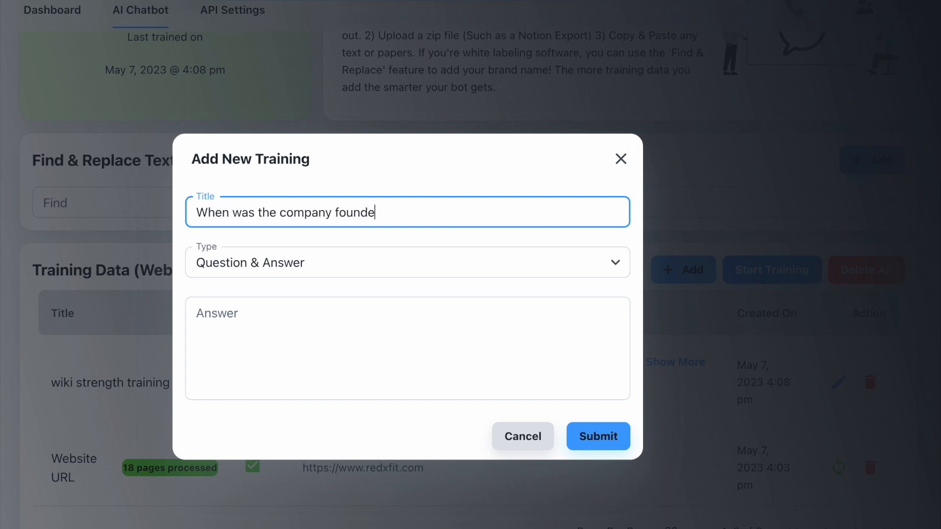
text(d?)
key(Tab)
key(Tab)
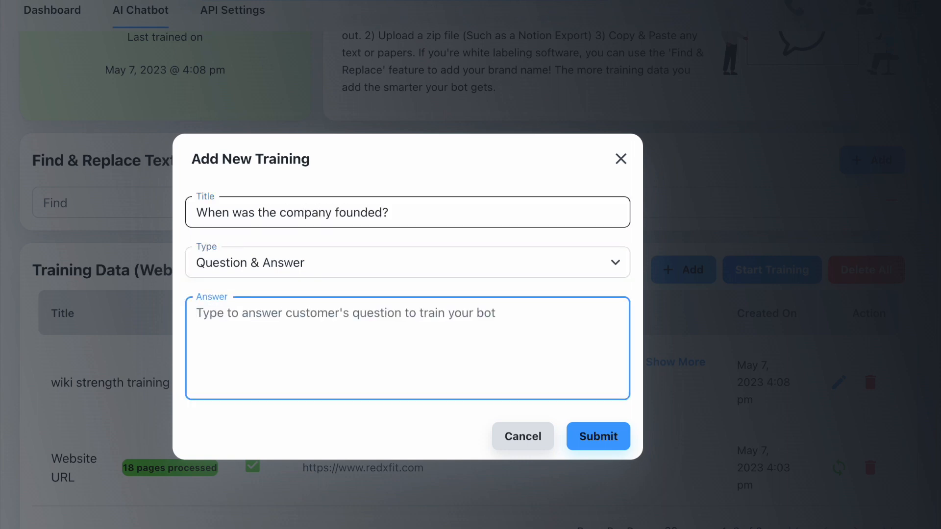
- Enter the answer "We started this business in 2001 and have over 50,000 happy members" and submit the training entry
text(We h)
key(BackSpace)
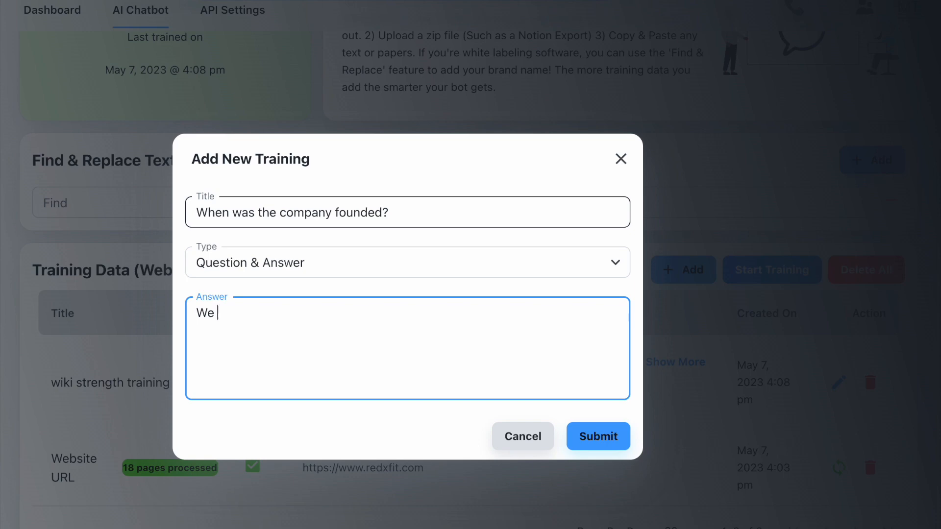
text(started this business in 20)
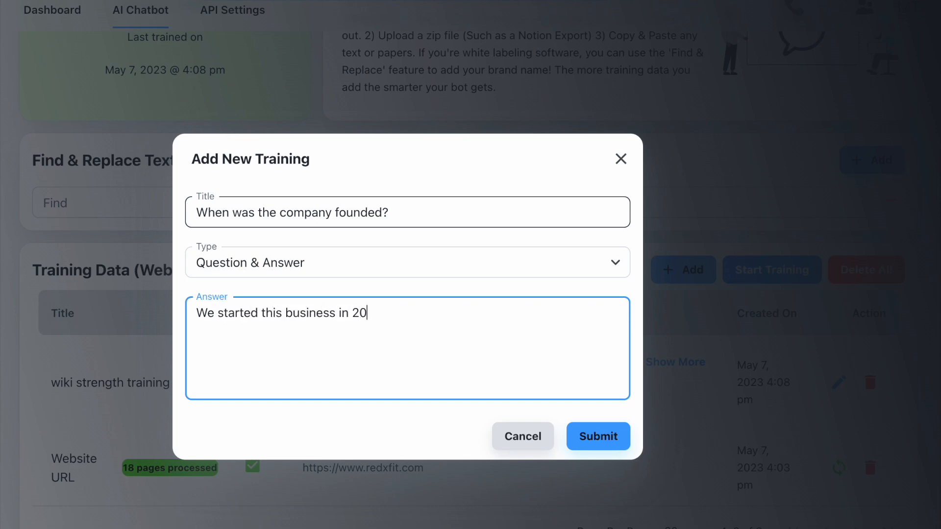
text(01 and have ov)
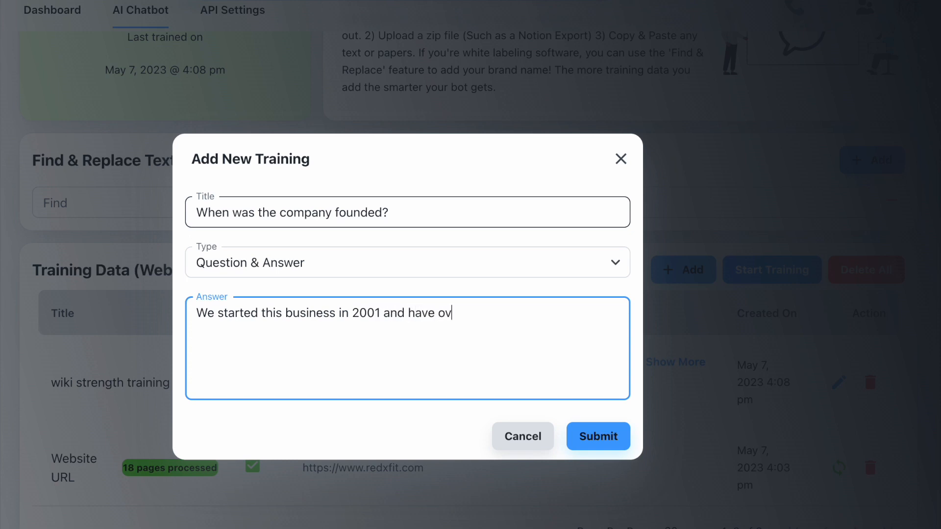
text(er 50,000 happy members)
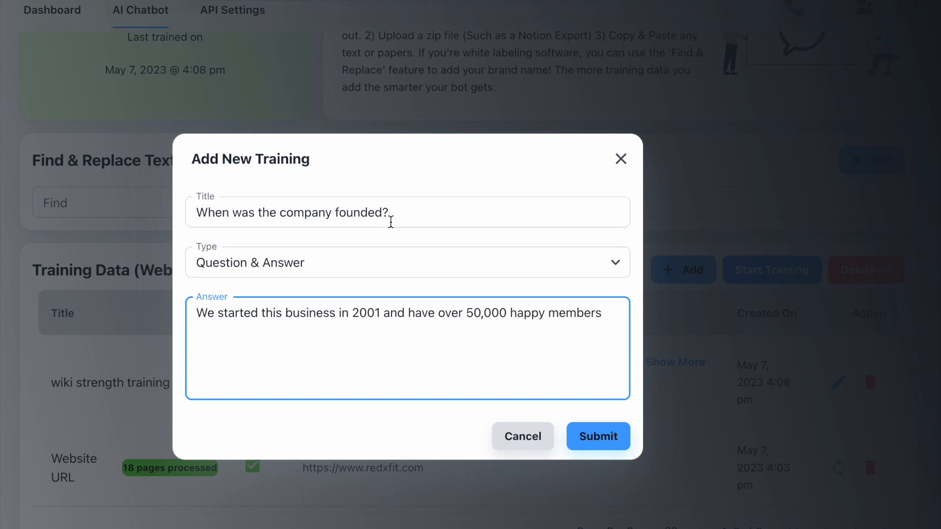
drag(390, 222, 231, 234)
drag(602, 316, 84, 294)
click(460, 371)
click(586, 445)
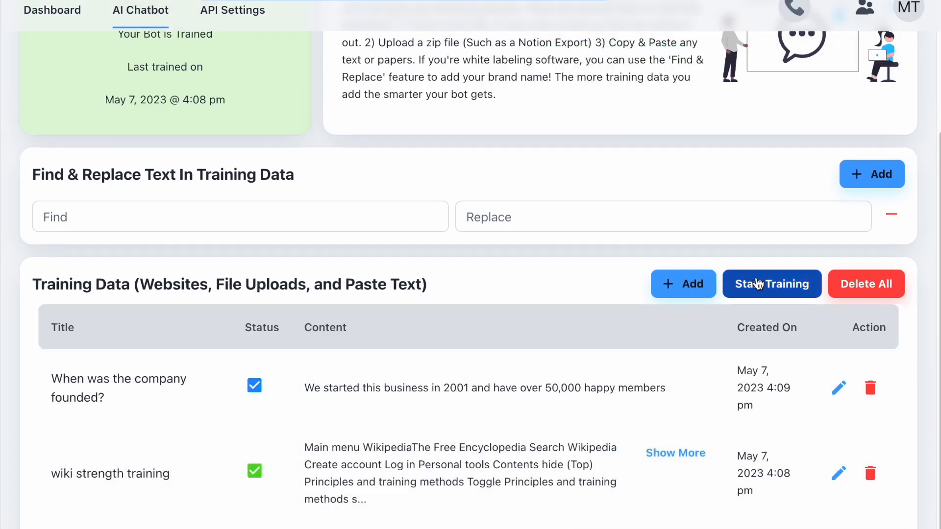
- Start training the bot with the new question-and-answer entry and check the training status
click(757, 285)
scroll(619, 400, up, 2)
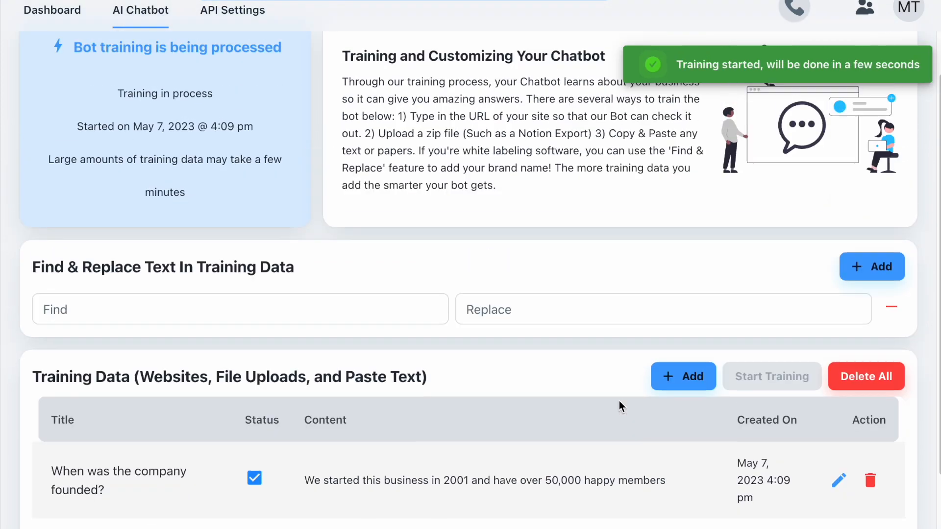
drag(70, 64, 222, 216)
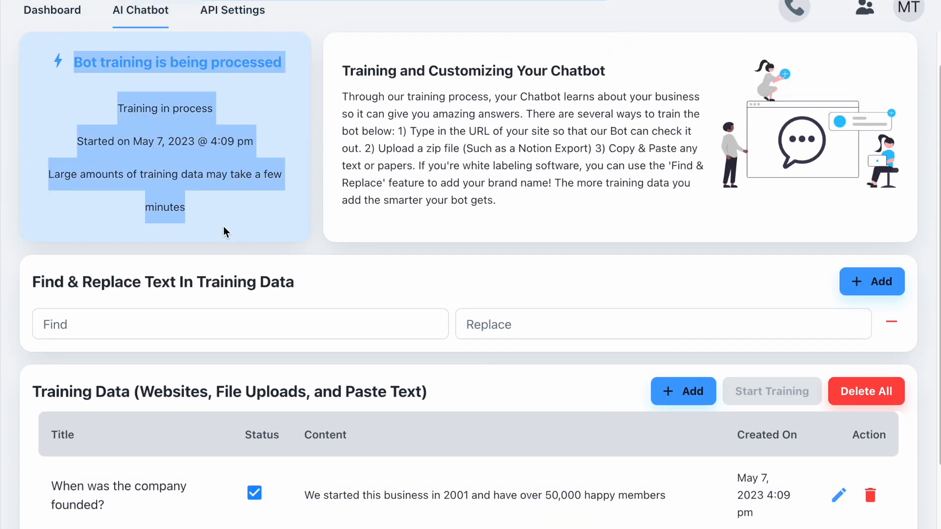
click(225, 229)
scroll(222, 246, down, 4)
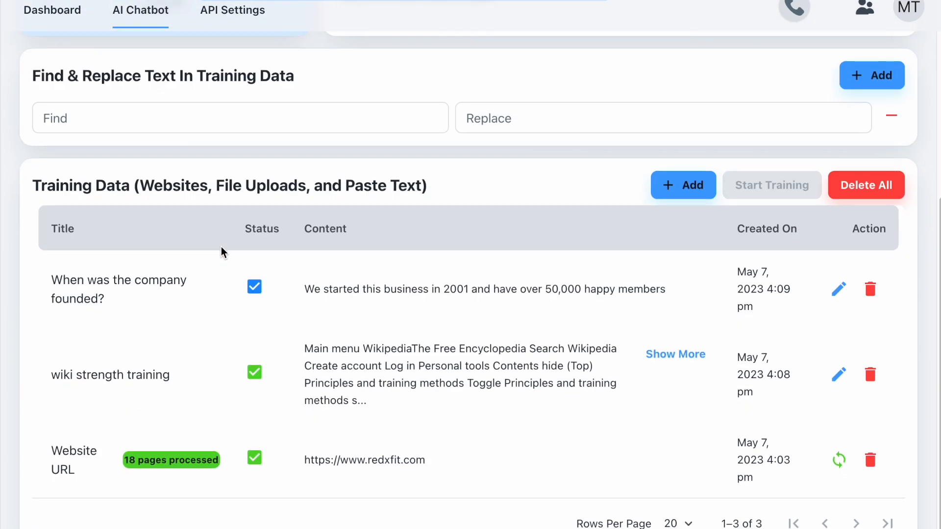
scroll(217, 251, up, 5)
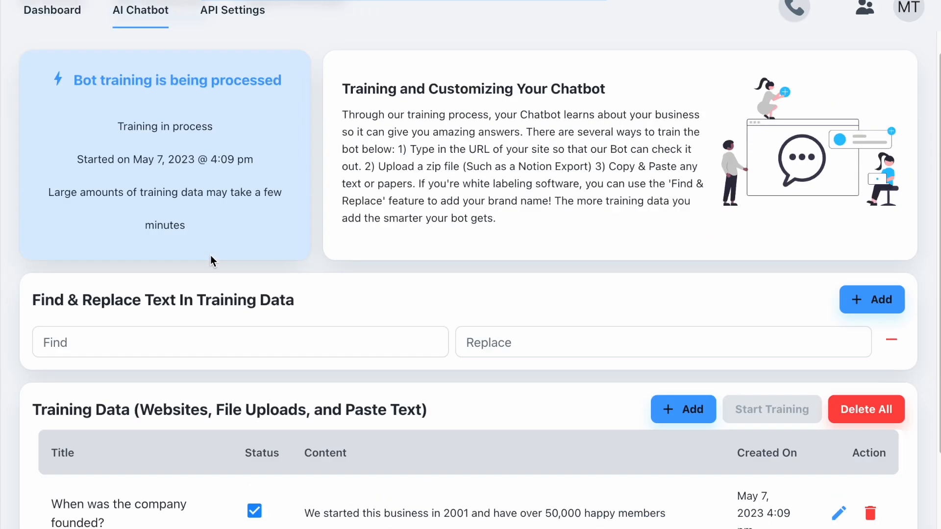
scroll(147, 191, up, 2)
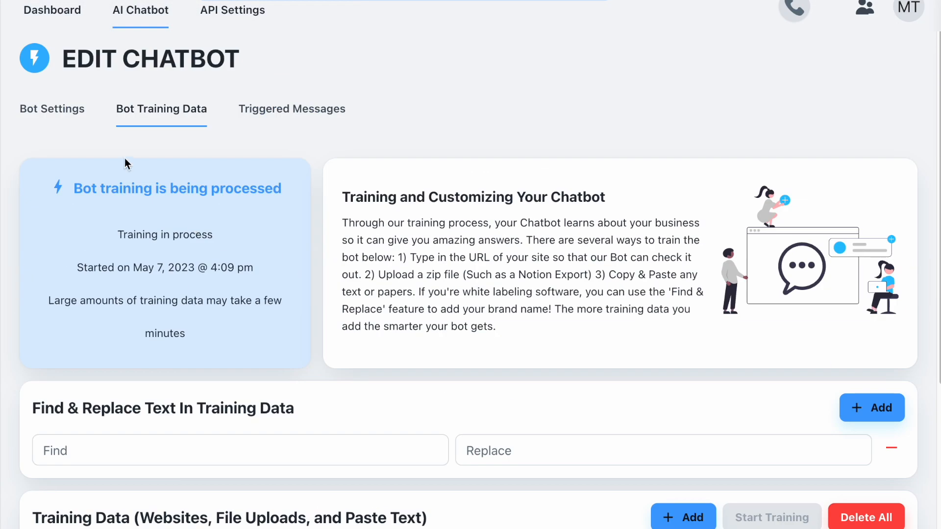
- Return to the bot's settings and ask it "when was this company founded?" in the test chat
click(65, 108)
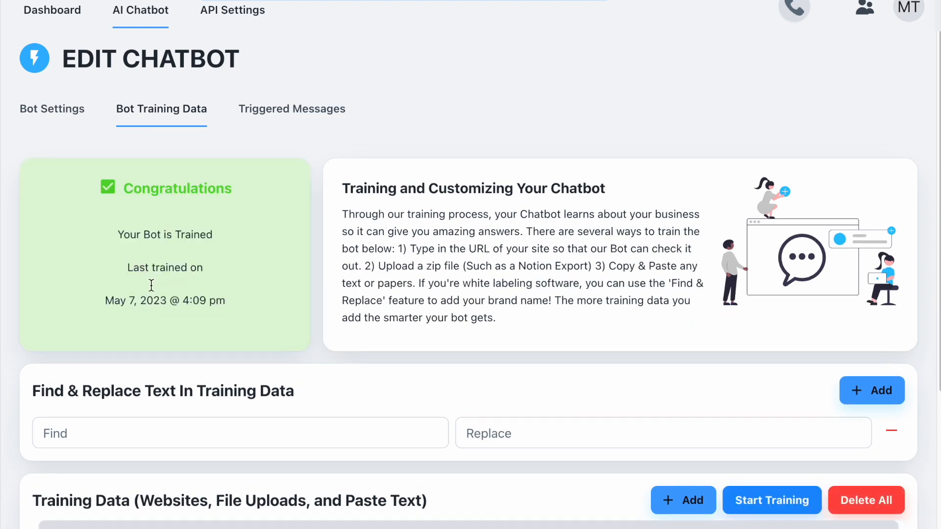
click(61, 117)
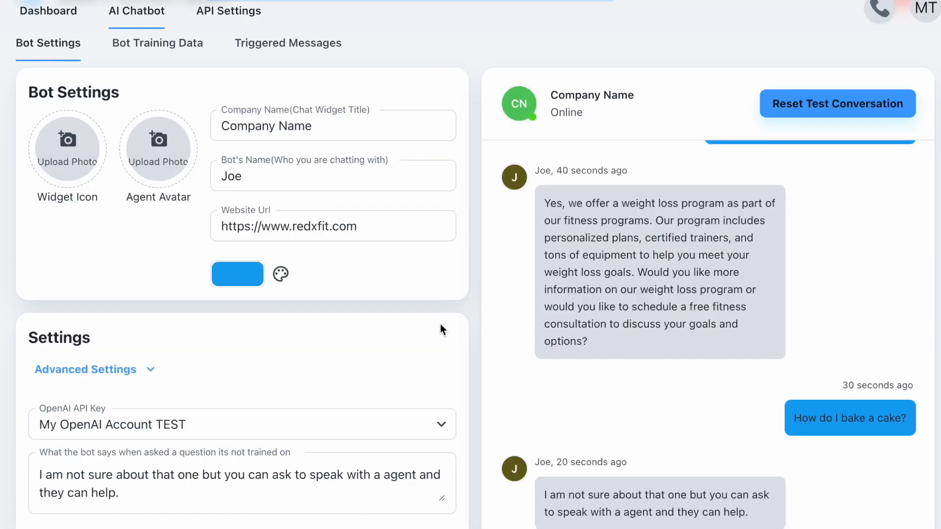
scroll(440, 325, down, 3)
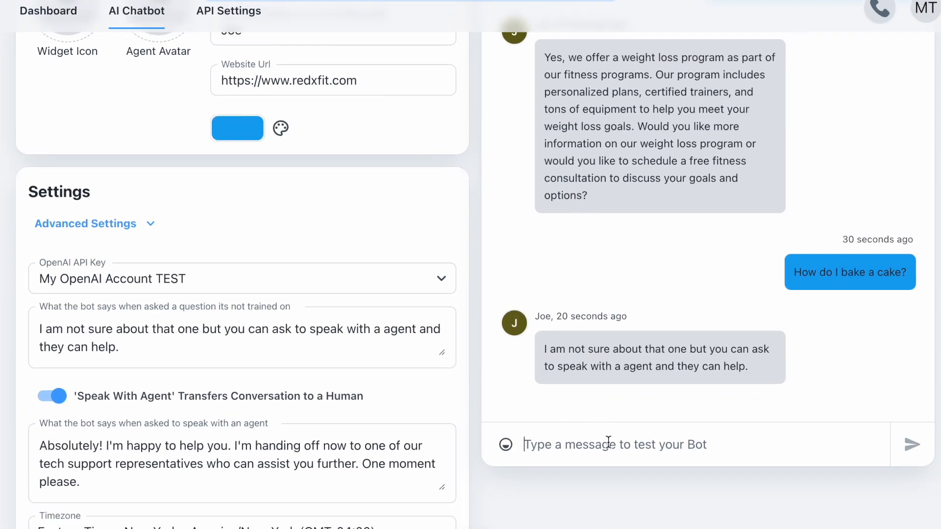
click(582, 444)
text(when was this company)
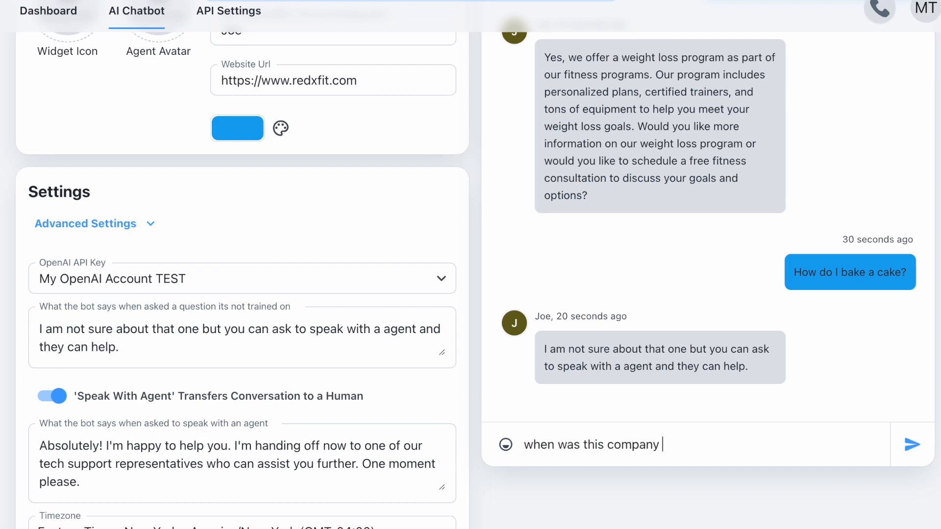
text( founded?)
key(Return)
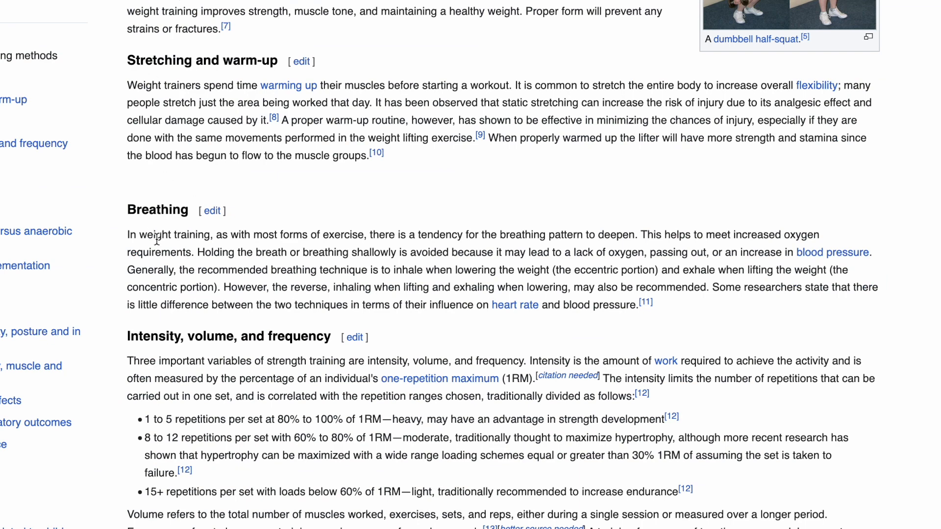
- Examine the Breathing section of the Wikipedia page on strength training for a test question
drag(156, 240, 335, 262)
click(335, 262)
double_click(159, 211)
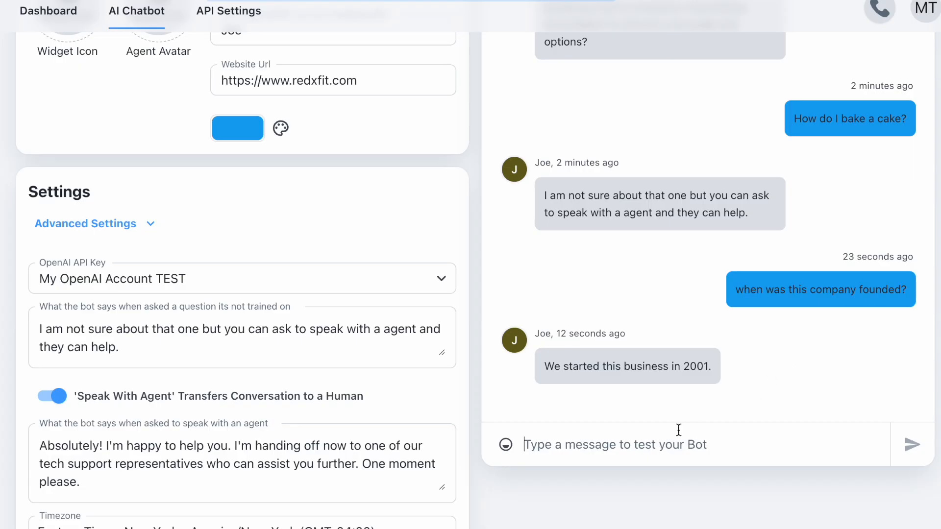
- Ask the bot "tell me about how I should breathe in strengh training" in the test chat
click(678, 430)
text(tell ba)
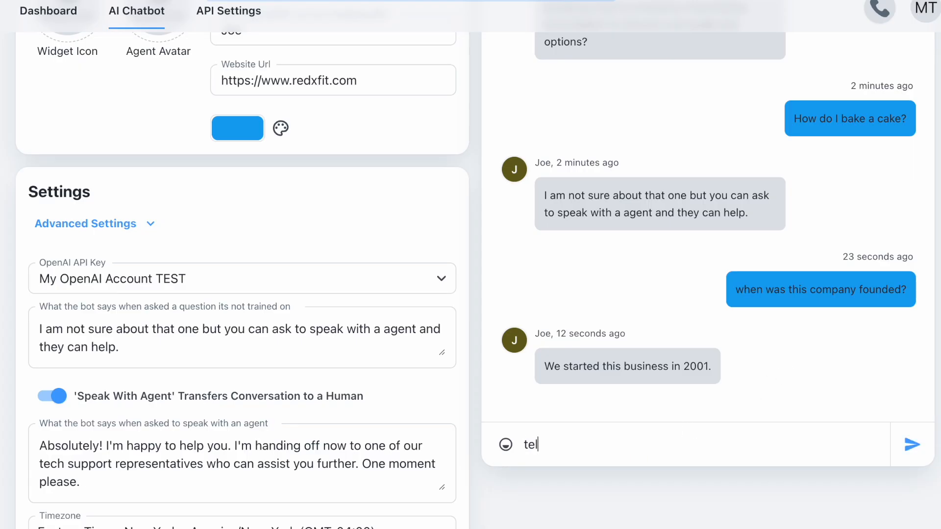
key(BackSpace)
key(BackSpace)
text(me about Breathing i)
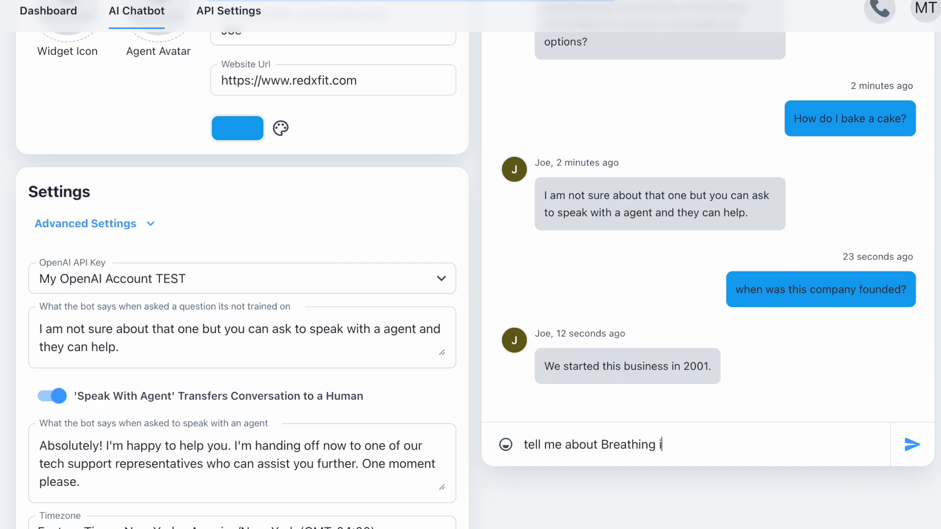
key(BackSpace)
key(BackSpace)
key(BackSpace)
key(BackSpace)
key(BackSpace)
key(BackSpace)
key(BackSpace)
key(BackSpace)
key(BackSpace)
key(BackSpace)
key(BackSpace)
text(how I )
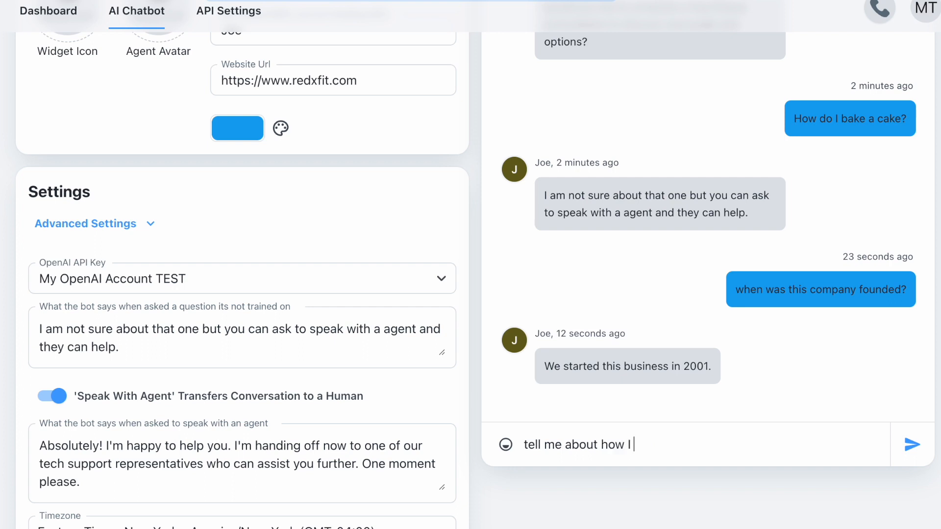
text(should breat)
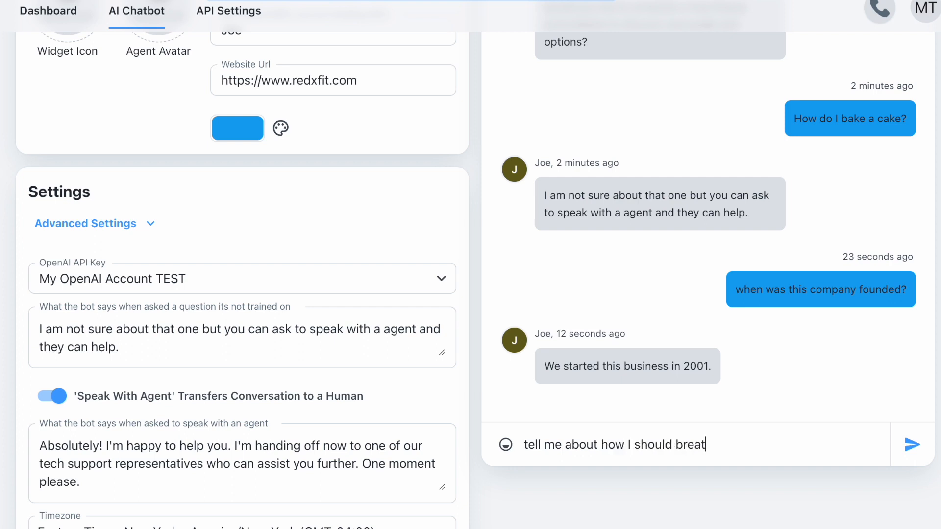
text(he in strenght)
key(BackSpace)
key(BackSpace)
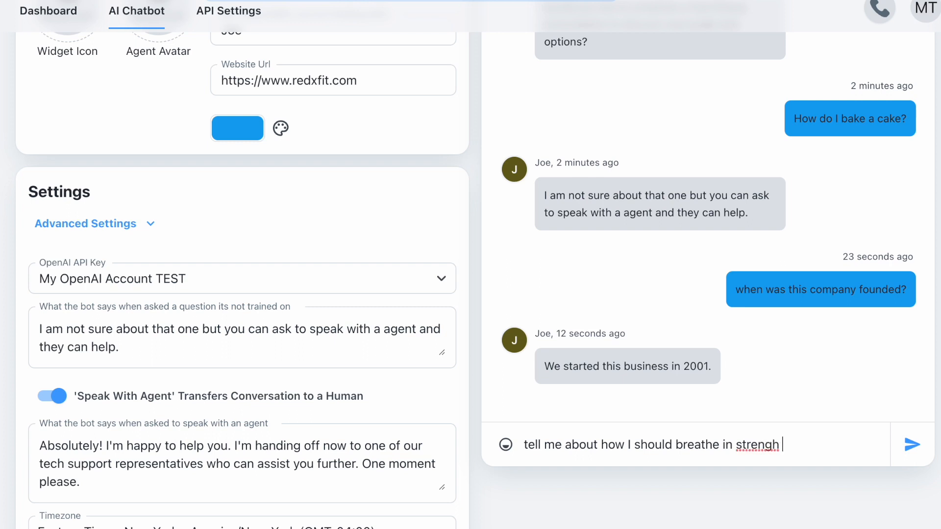
text(training)
key(Return)
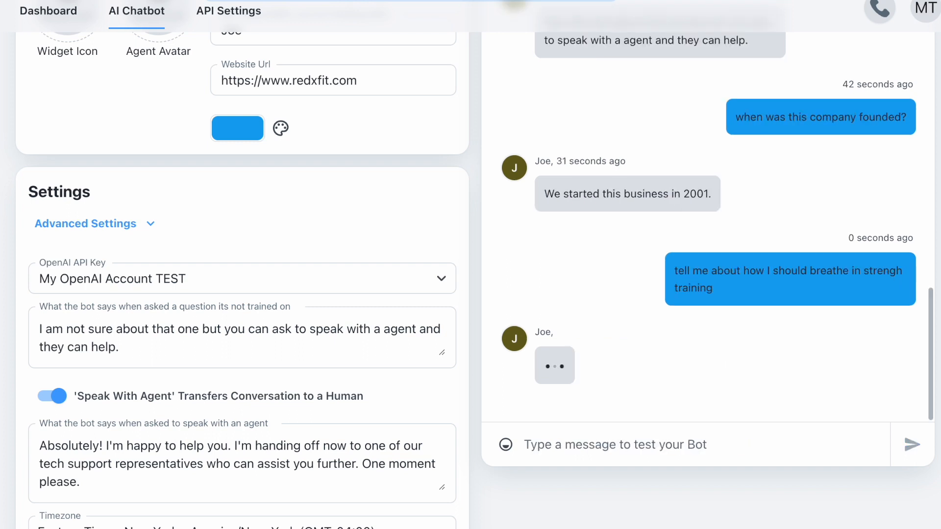
- Read the test question and the bot's reply about breathing technique in strength training
double_click(882, 270)
click(833, 271)
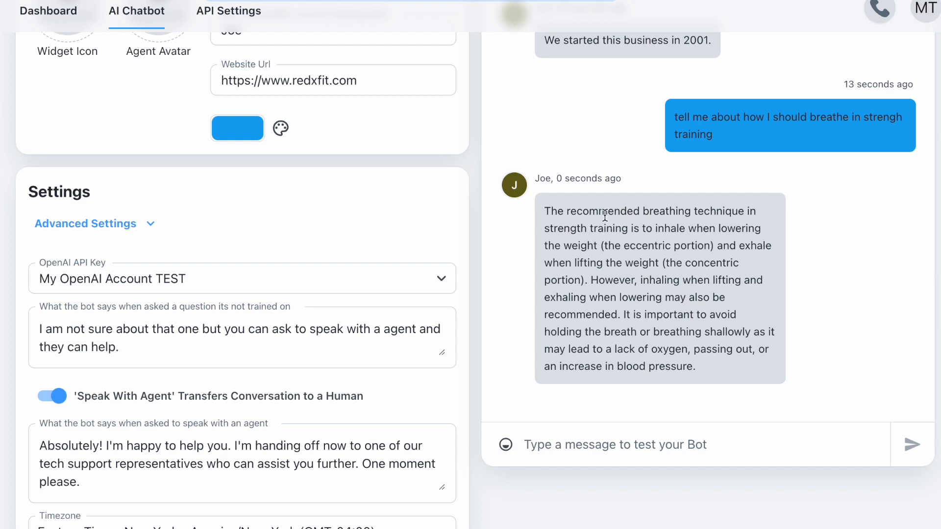
drag(606, 212, 602, 327)
click(602, 327)
scroll(595, 339, up, 2)
scroll(539, 365, down, 2)
- Go to the Bot Skills section of the bot's settings and look over the available skills
scroll(386, 272, up, 5)
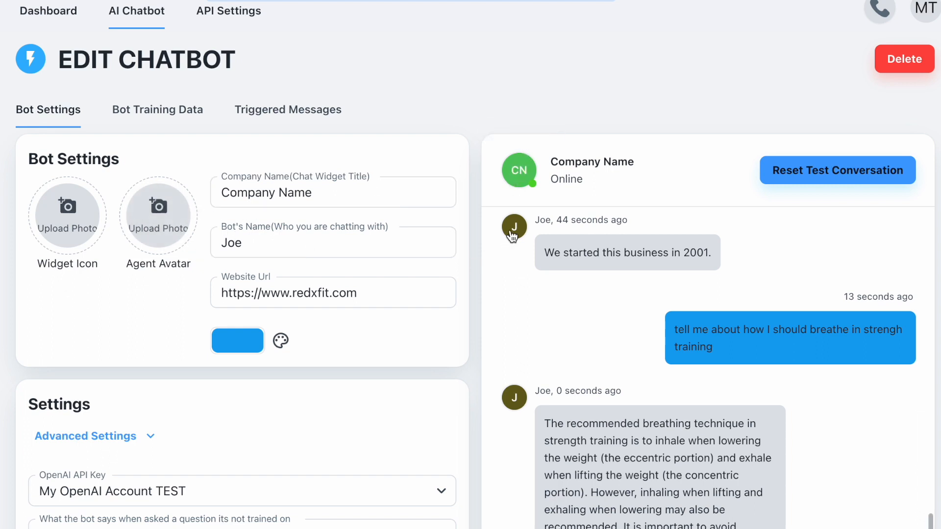
scroll(383, 342, down, 10)
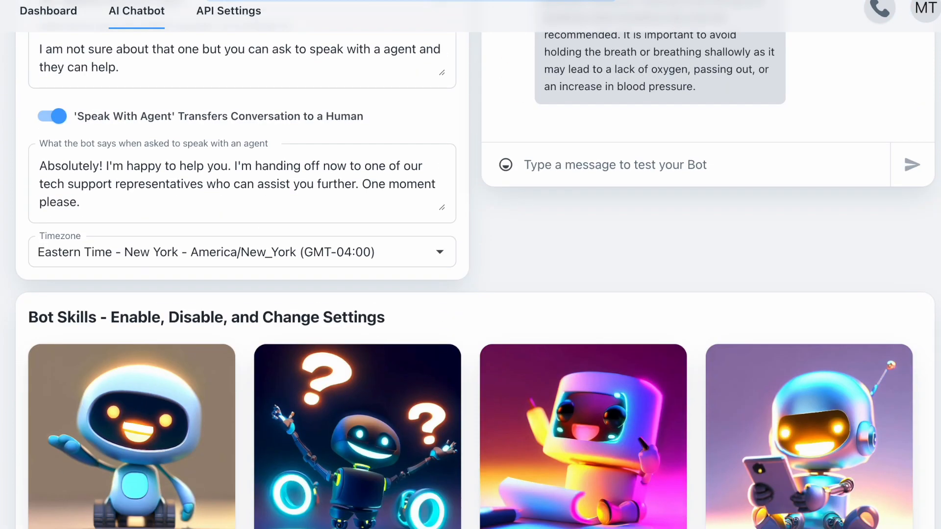
scroll(613, 414, down, 2)
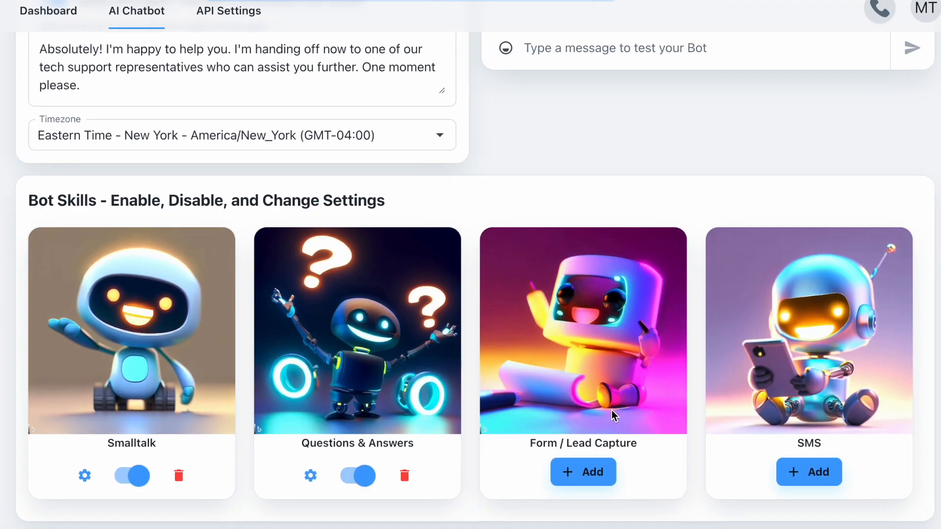